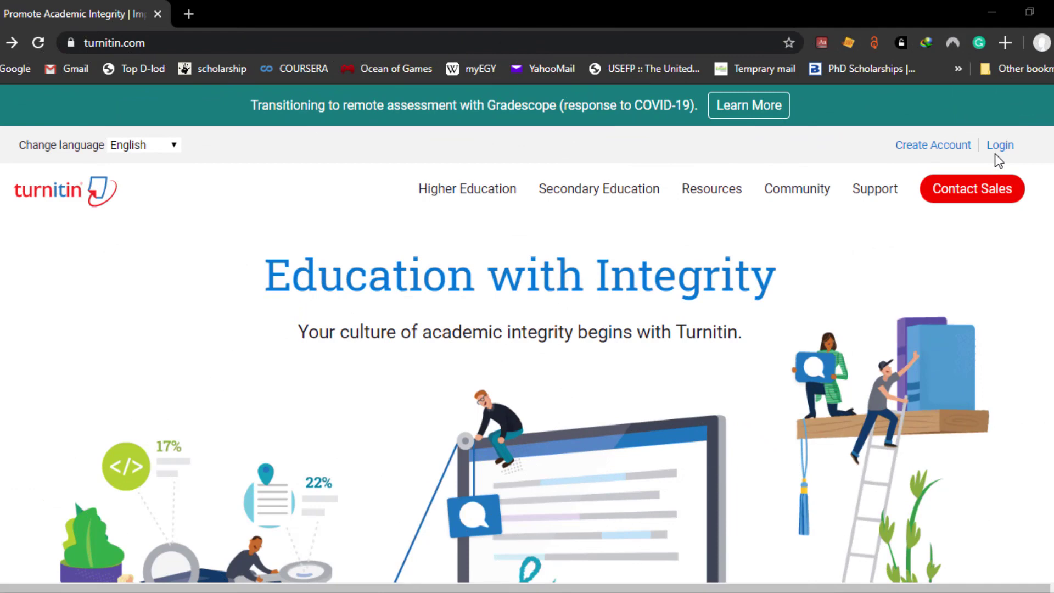
# Open the Turnitin login page and highlight the email and password fields.
pyautogui.click(1000, 146)
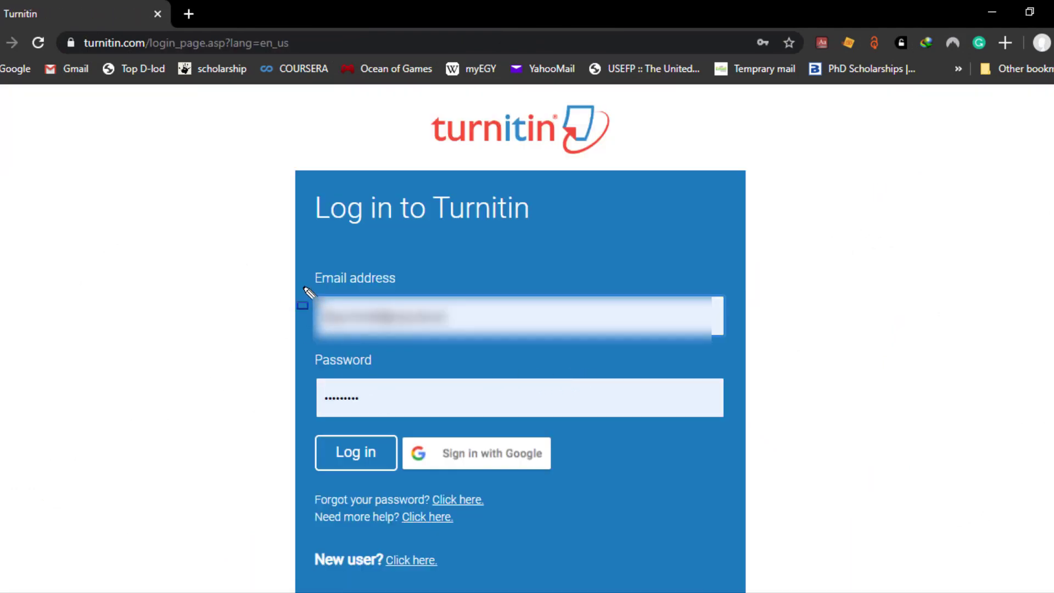
pyautogui.moveTo(290, 281); pyautogui.dragTo(554, 349)
pyautogui.moveTo(291, 362)
pyautogui.mouseDown()
pyautogui.moveTo(471, 419)
pyautogui.moveTo(553, 425)
pyautogui.mouseUp()
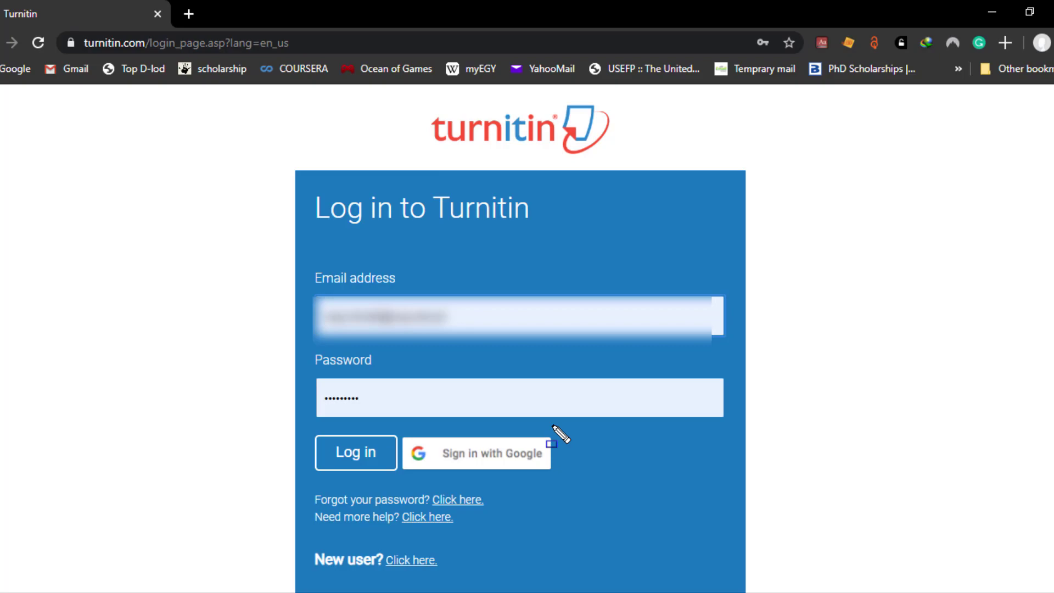
# Log in to Turnitin and scroll through the class list.
pyautogui.click(367, 462)
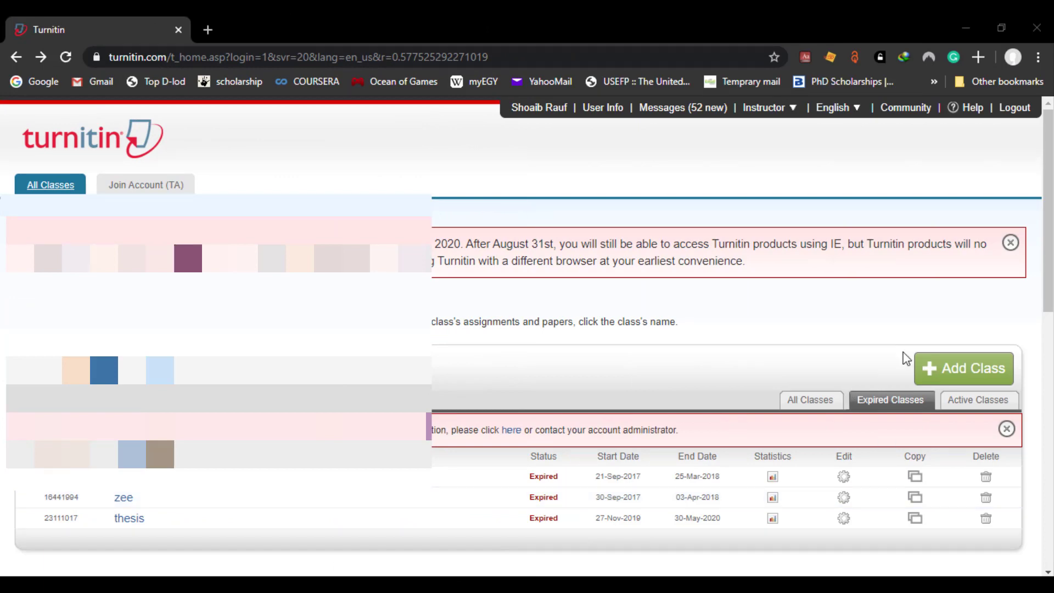
pyautogui.scroll(-1, 1050, 236)
pyautogui.moveTo(1050, 241); pyautogui.dragTo(1050, 289)
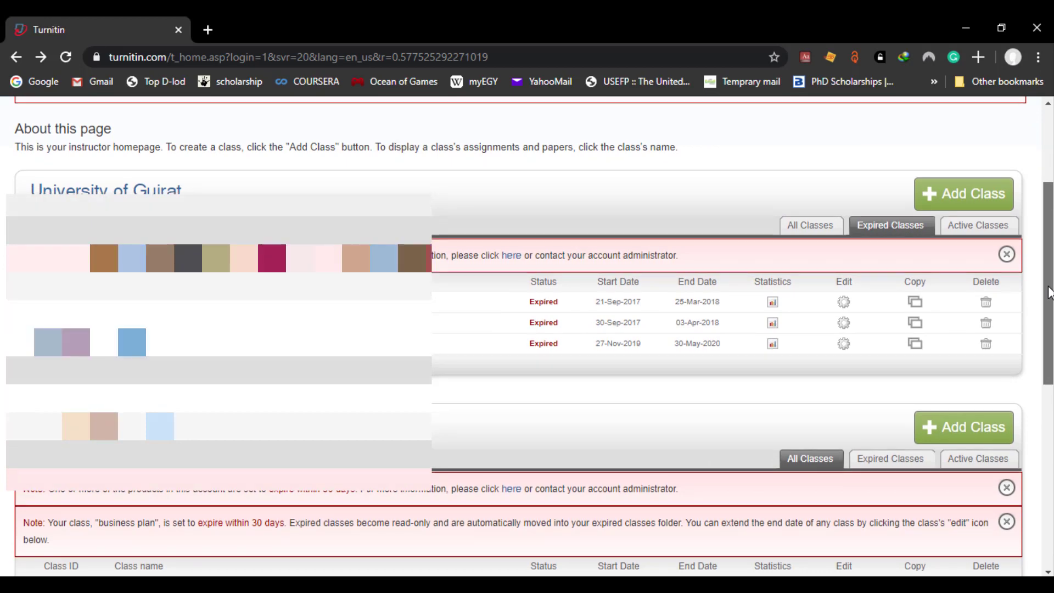
pyautogui.moveTo(1050, 293); pyautogui.dragTo(1049, 432)
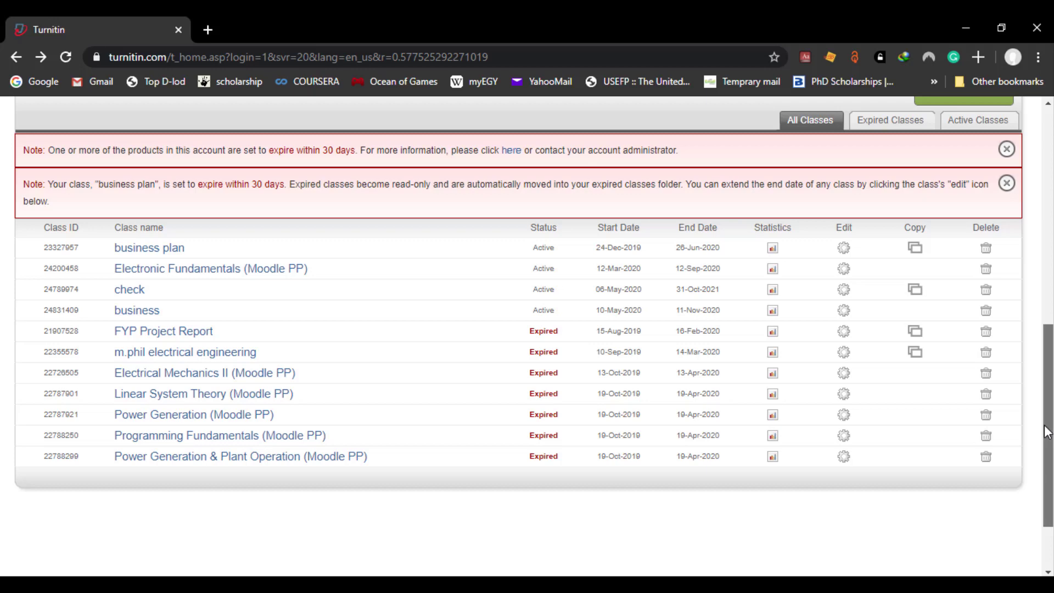
# Open the business plan class and its check for plag assignment inbox.
pyautogui.click(153, 251)
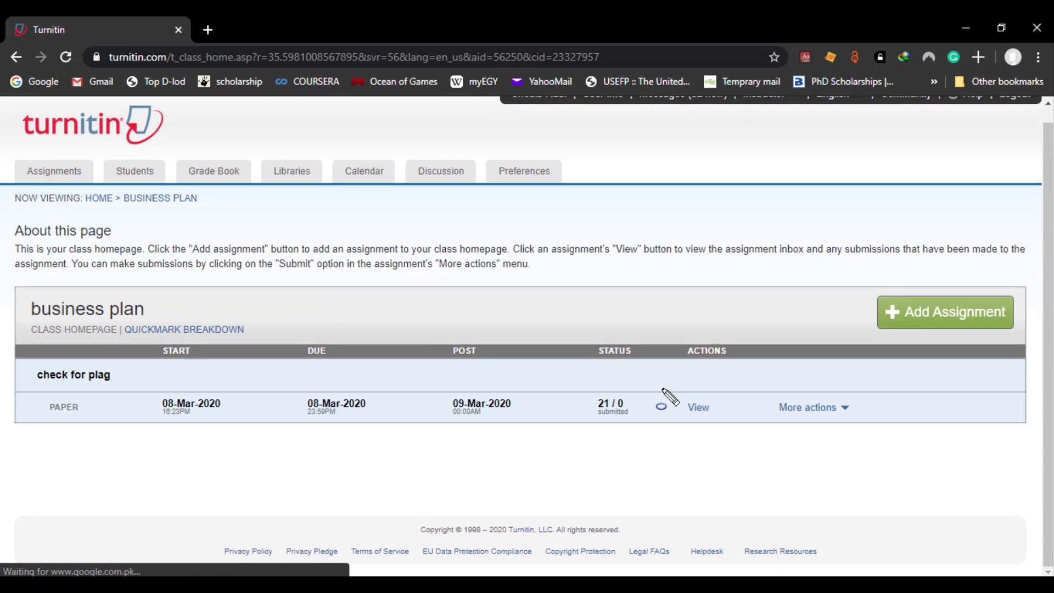
pyautogui.moveTo(664, 389); pyautogui.dragTo(733, 446)
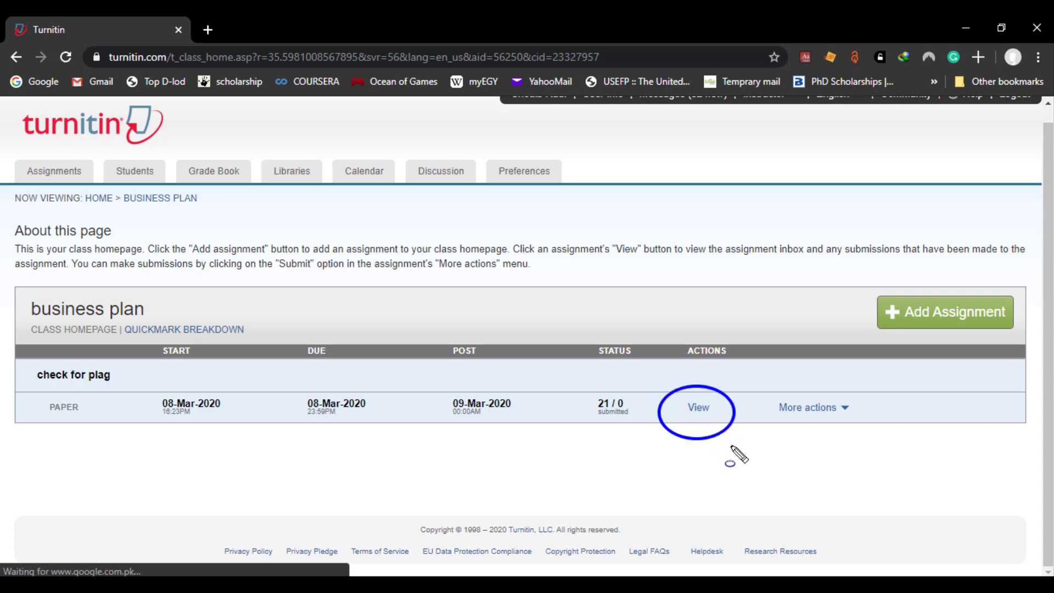
pyautogui.click(697, 412)
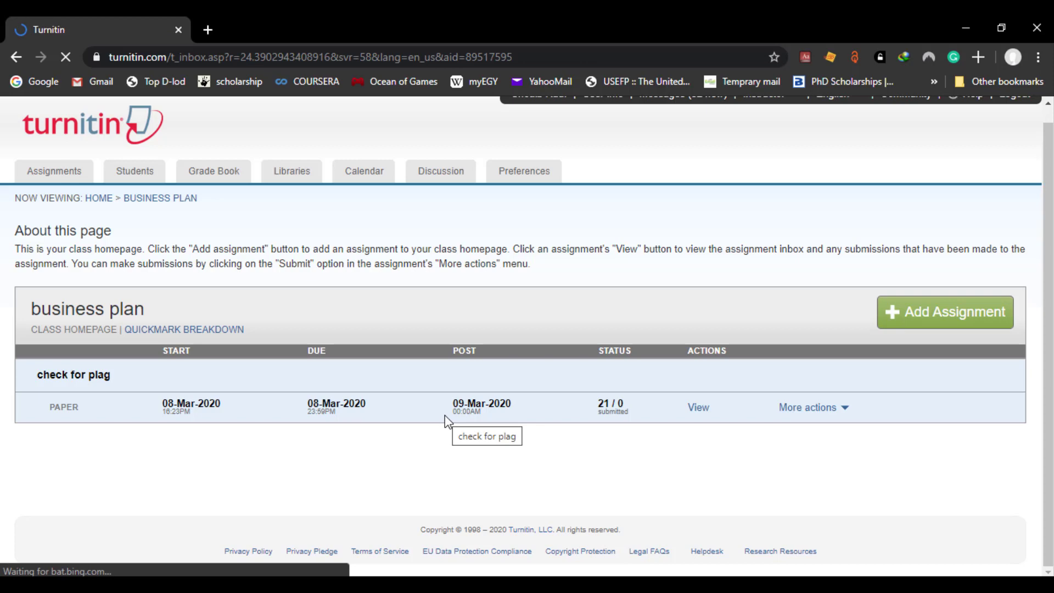
# Scroll through the check for plag inbox's similarity scores, marking the 0% papers.
pyautogui.scroll(-3, 426, 360)
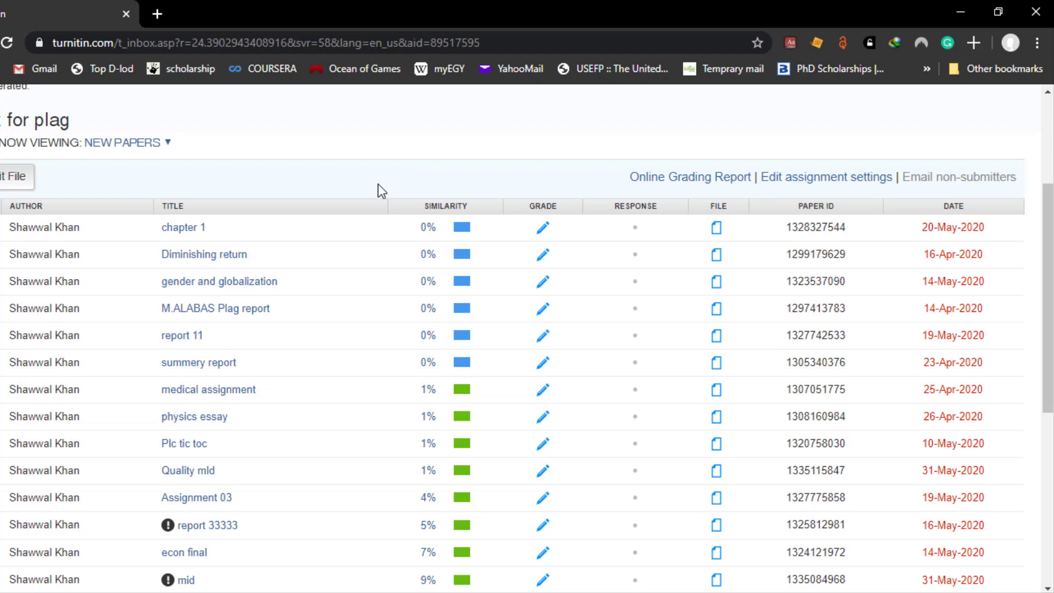
pyautogui.moveTo(382, 190)
pyautogui.mouseDown()
pyautogui.moveTo(485, 344)
pyautogui.moveTo(516, 357)
pyautogui.mouseUp()
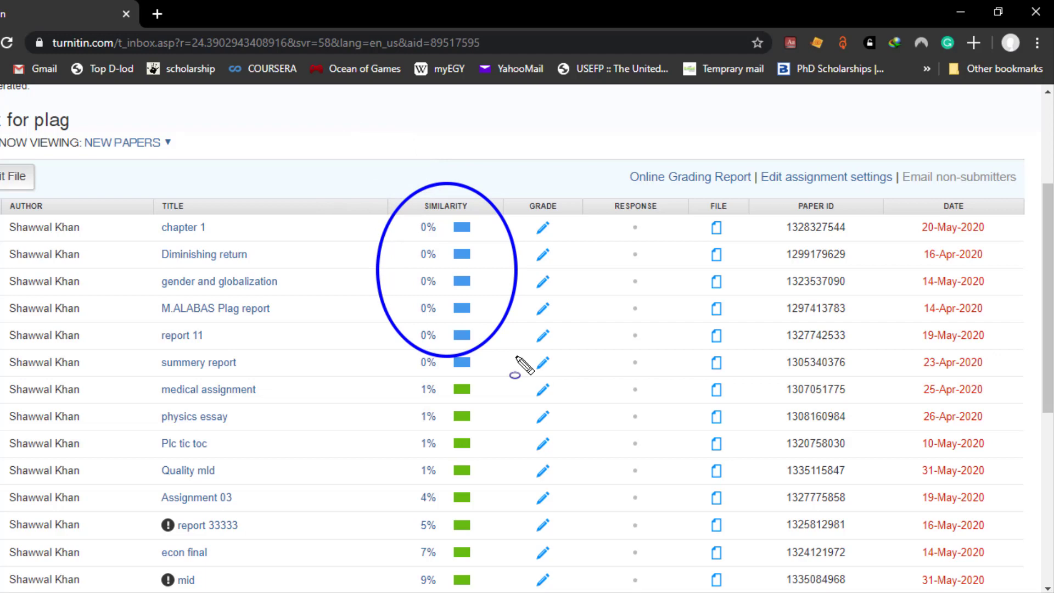
pyautogui.press('Escape')
pyautogui.scroll(-3, 511, 365)
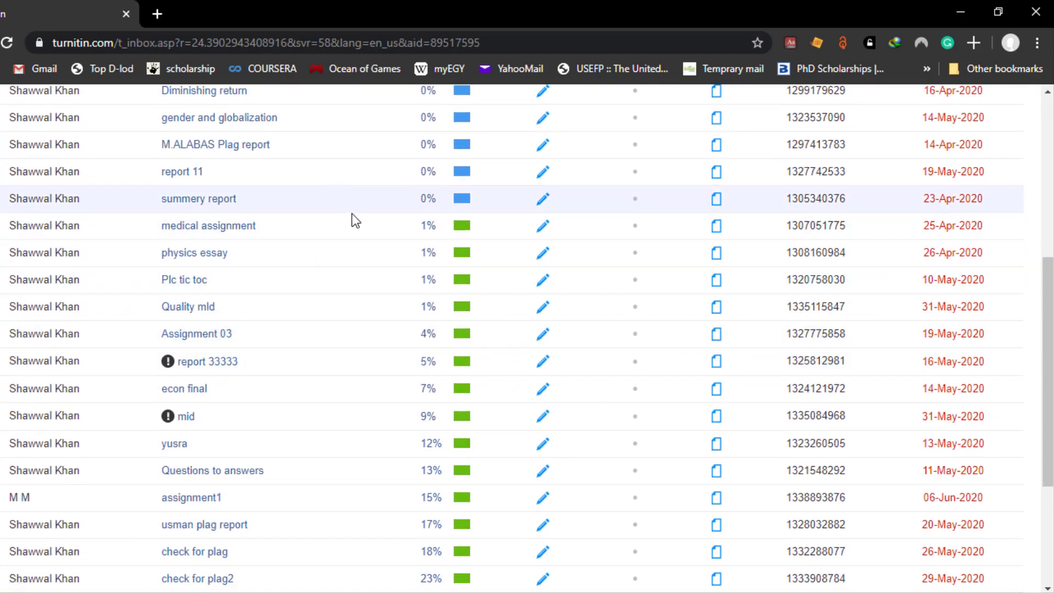
pyautogui.scroll(-2, 372, 292)
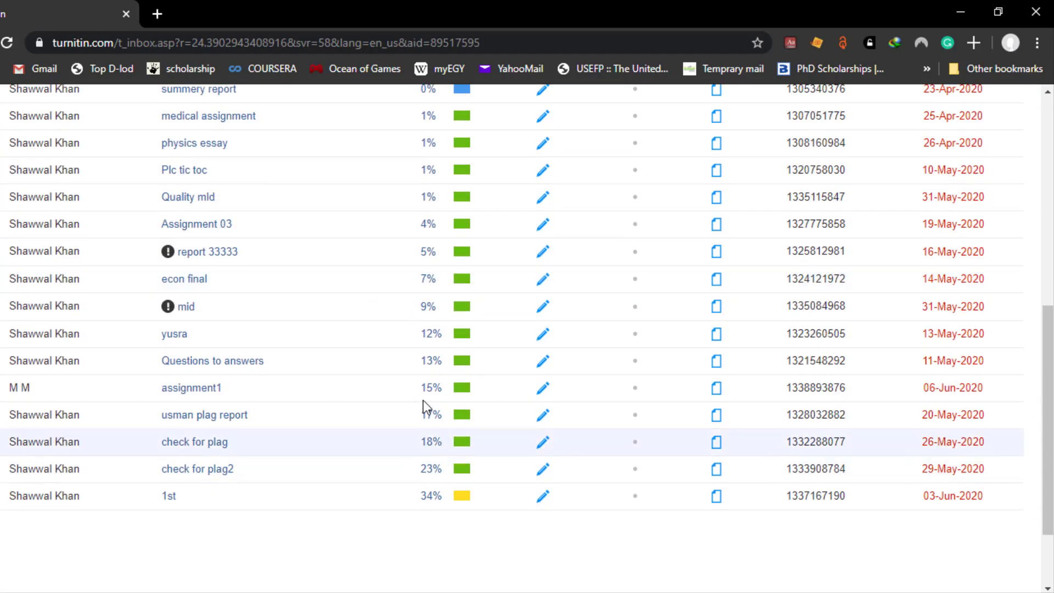
pyautogui.scroll(7, 94, 258)
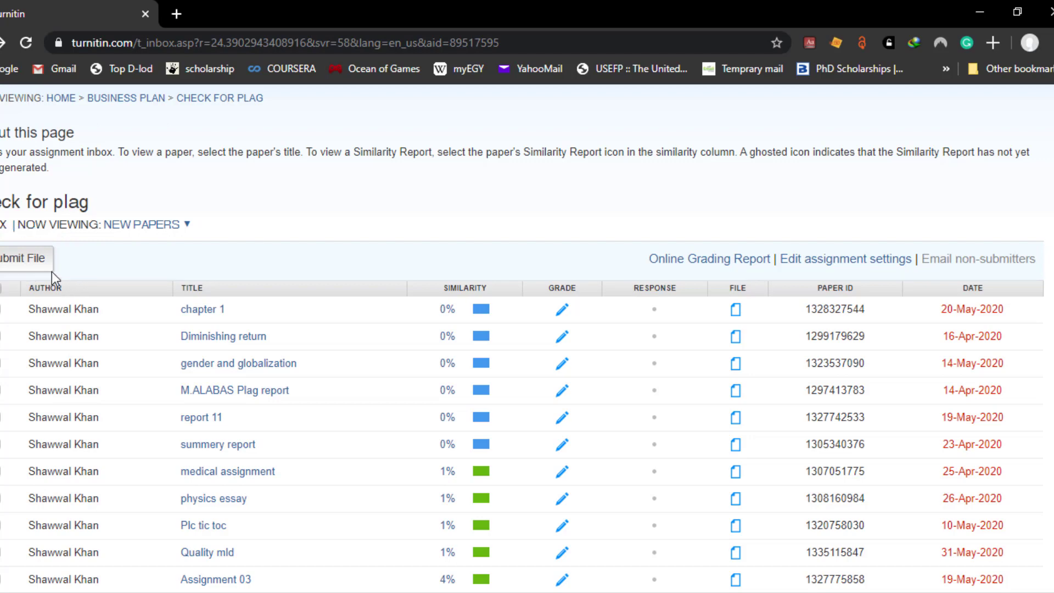
# Start a new file submission, keeping Non-enrolled student as the author.
pyautogui.click(40, 262)
pyautogui.scroll(-3, 149, 294)
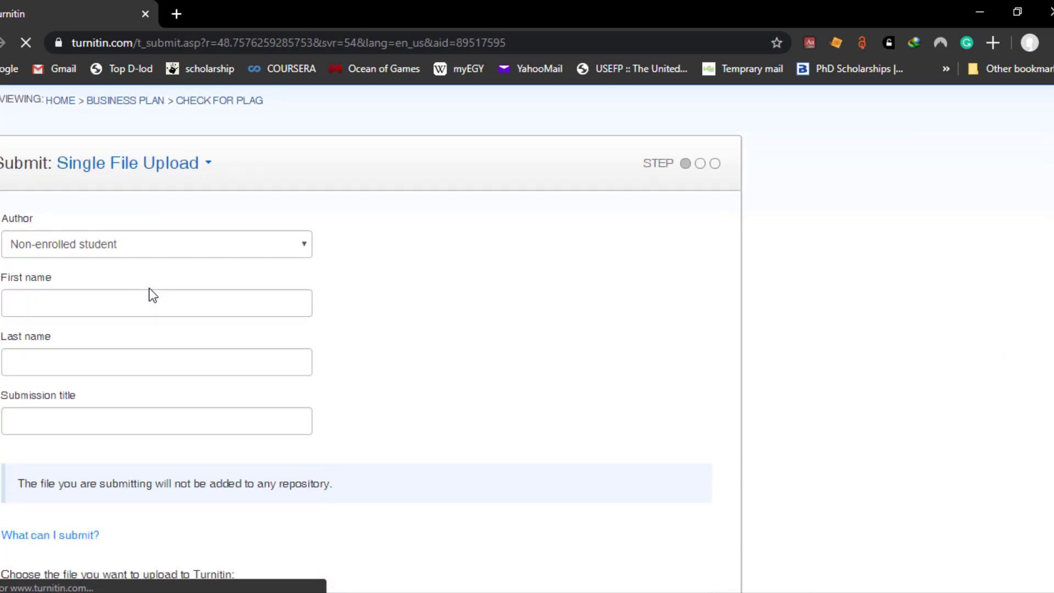
pyautogui.click(139, 184)
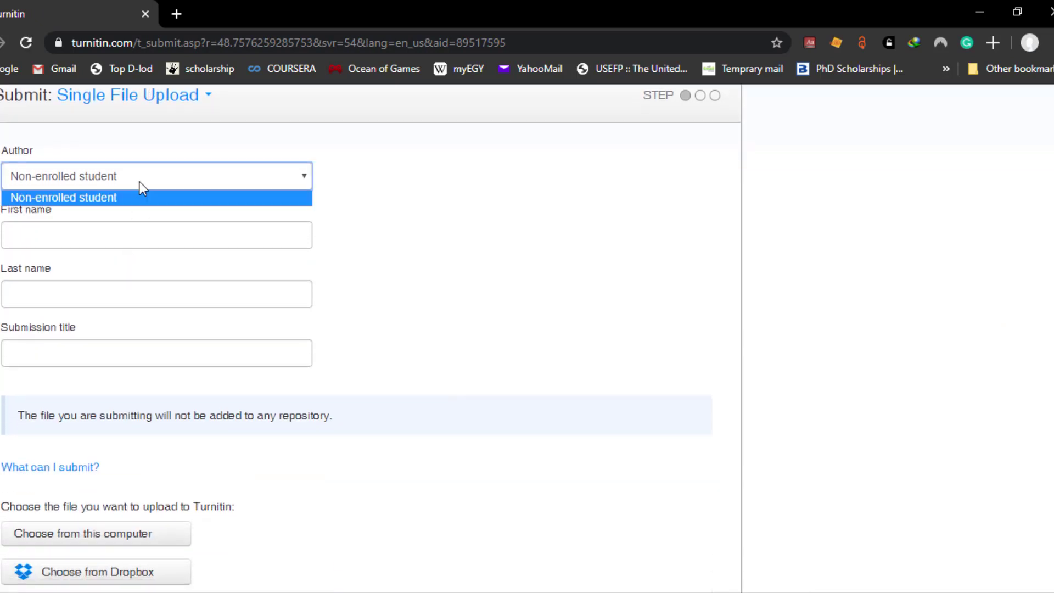
pyautogui.click(138, 195)
# Enter first name 'The', last name 'Paper' and submission title 'Title'.
pyautogui.click(118, 229)
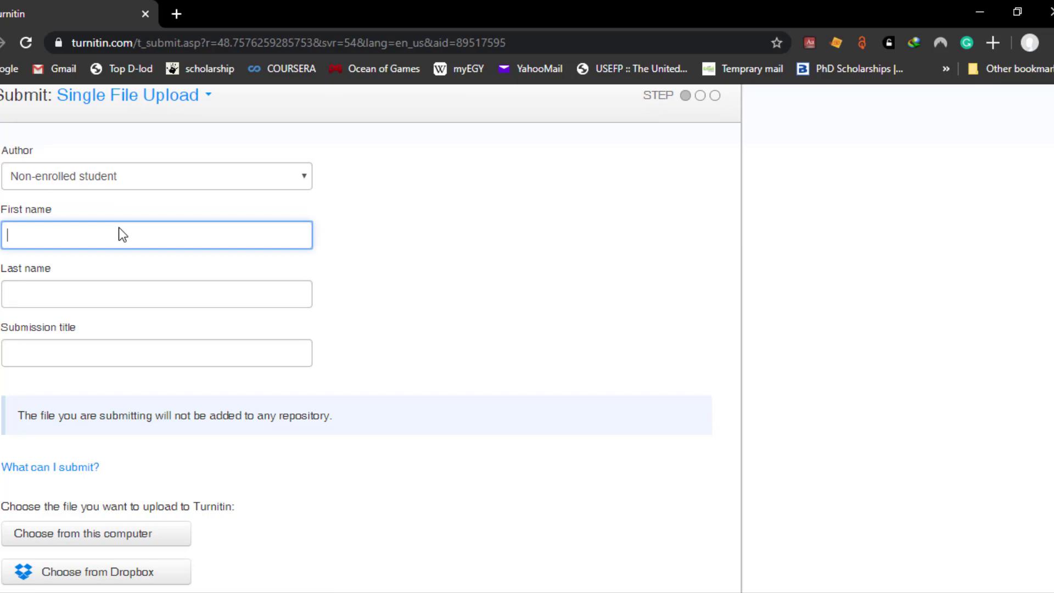
pyautogui.write('The')
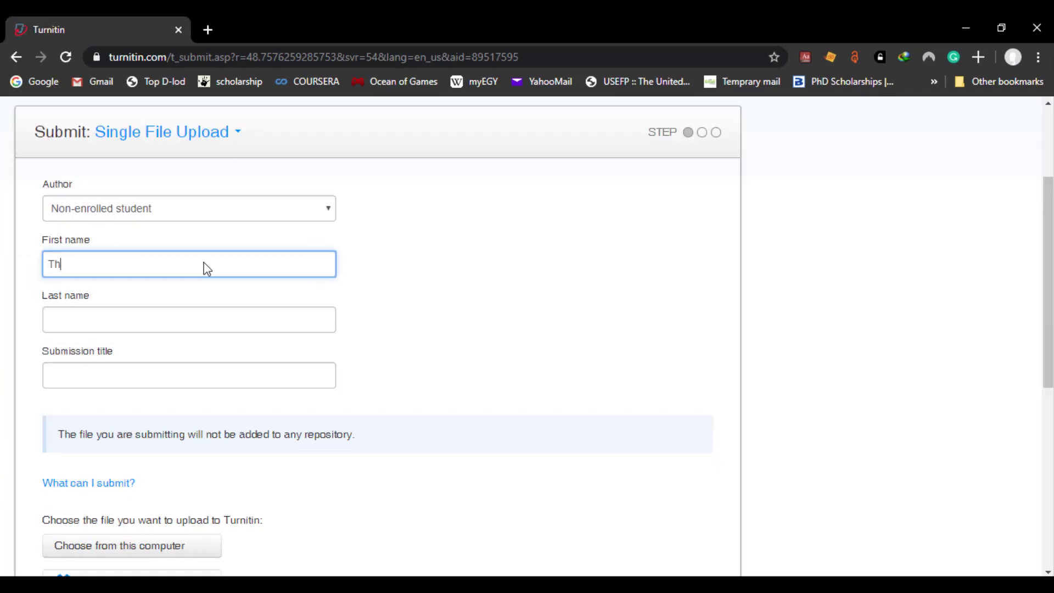
pyautogui.press('Tab')
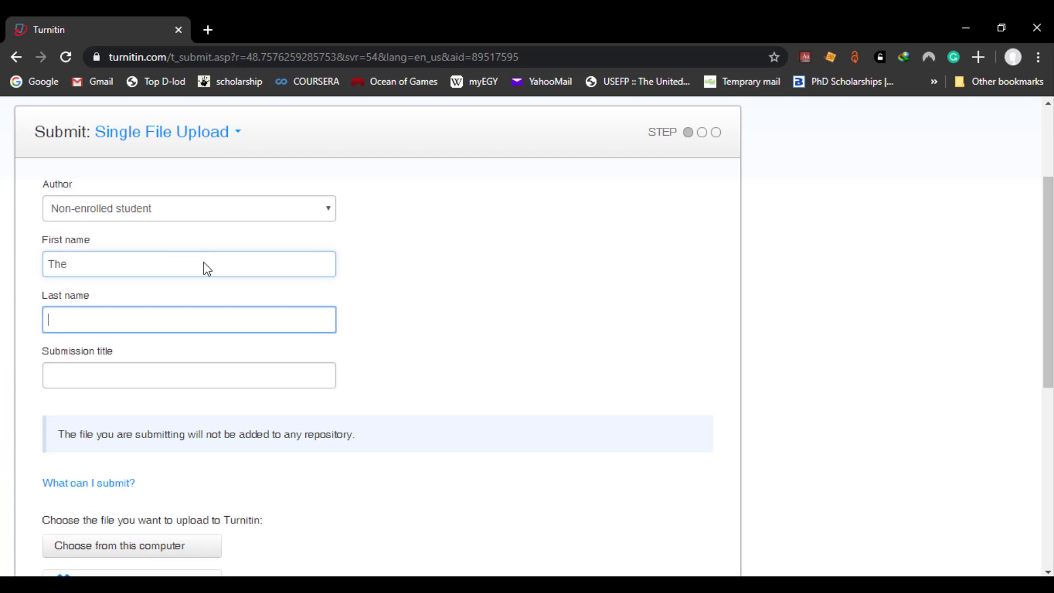
pyautogui.write('Paper')
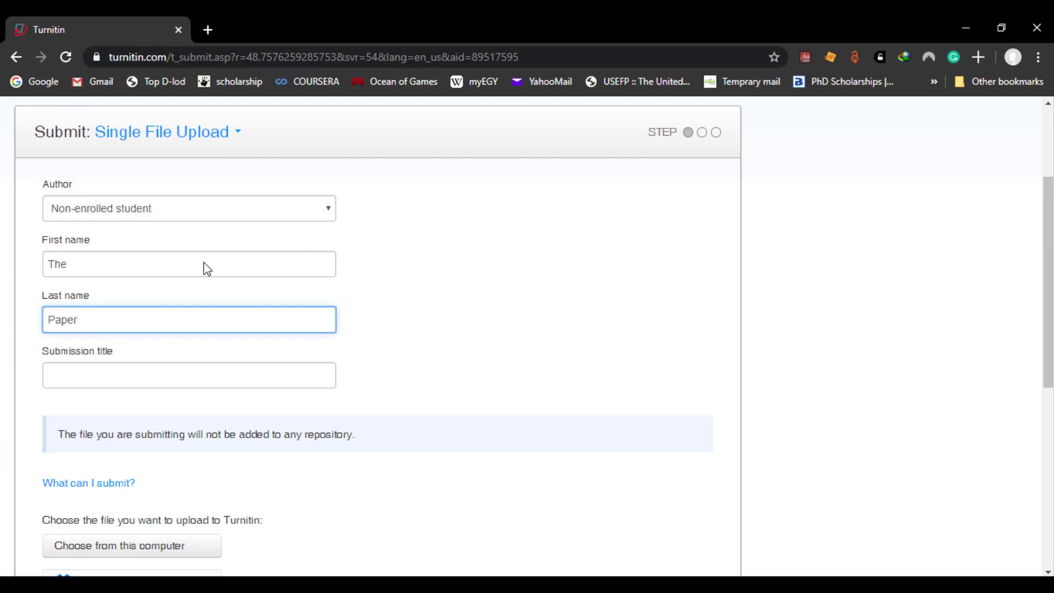
pyautogui.scroll(-2, 207, 269)
pyautogui.click(168, 256)
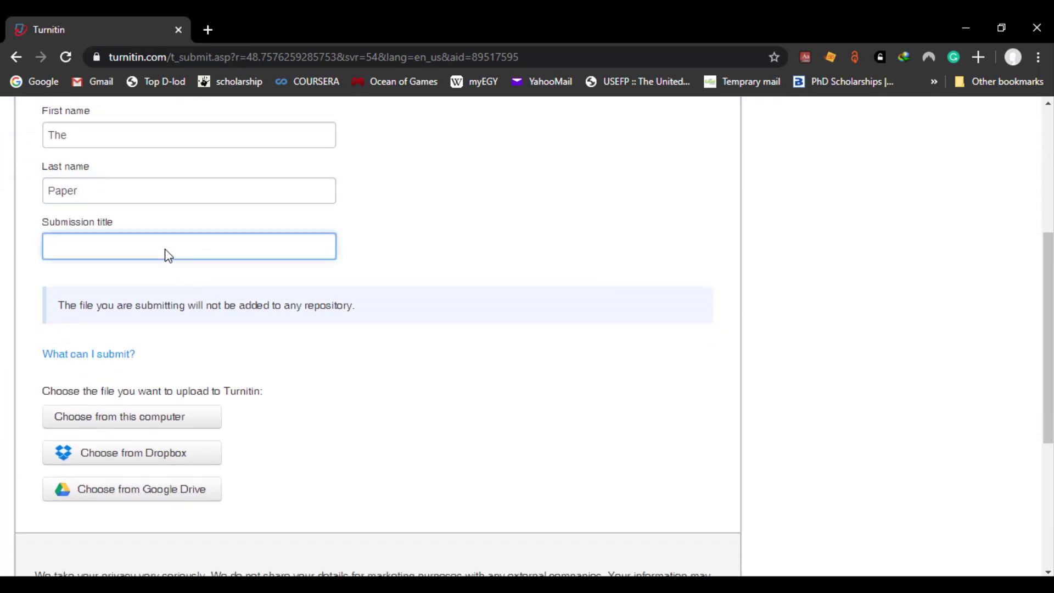
pyautogui.write('Title')
pyautogui.scroll(-2, 181, 258)
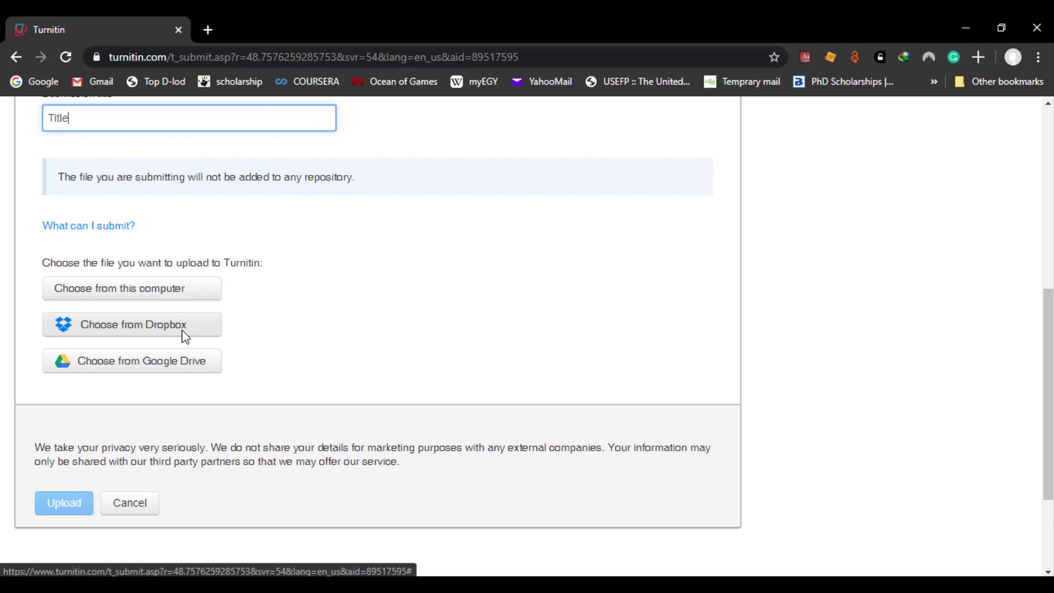
# Select Without References.docx from OneDrive's Main Document folder as the upload file.
pyautogui.click(158, 289)
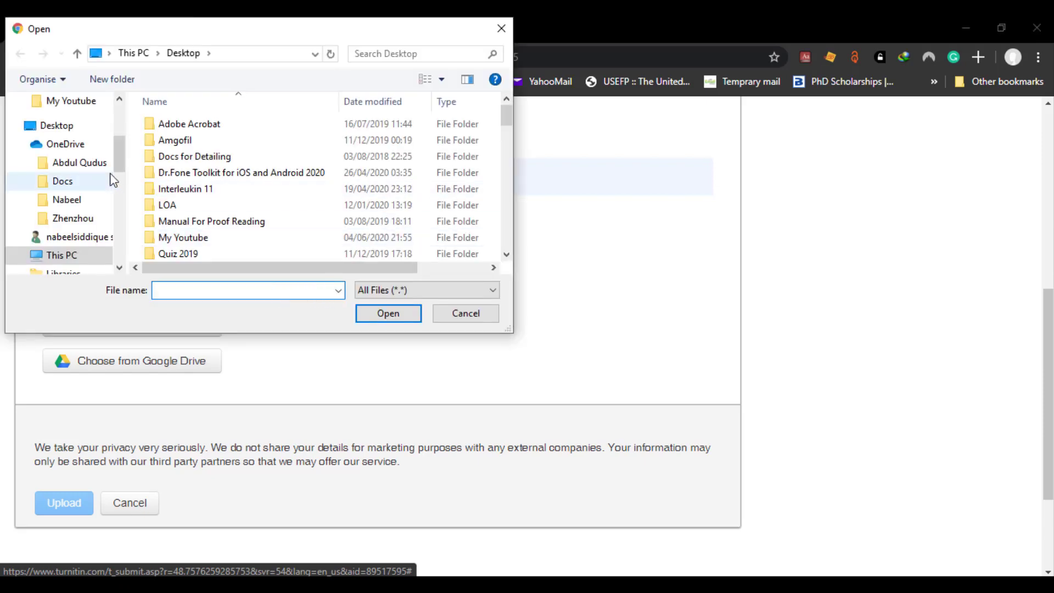
pyautogui.click(70, 143)
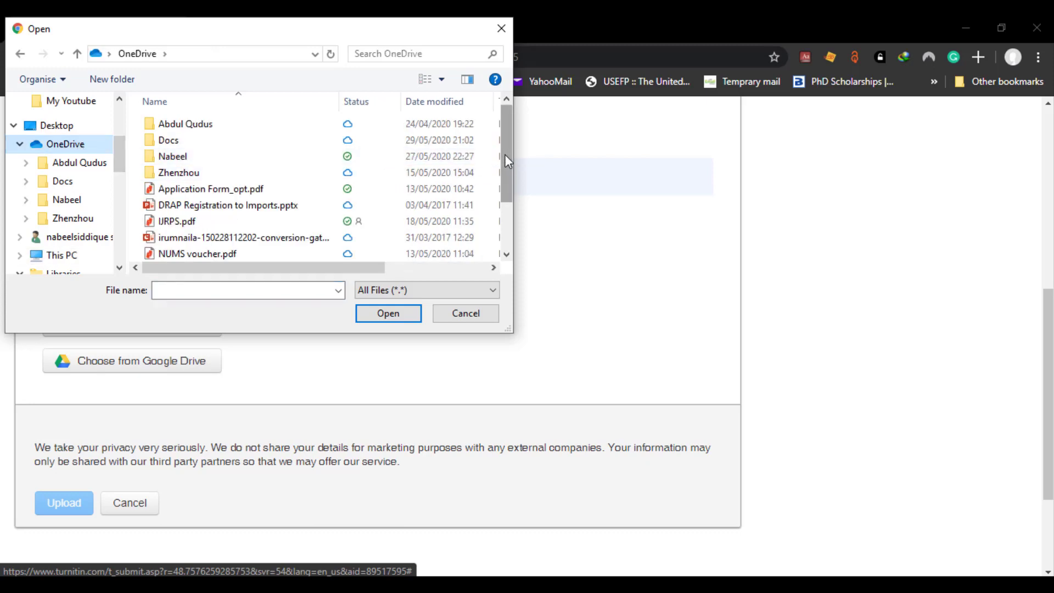
pyautogui.doubleClick(187, 157)
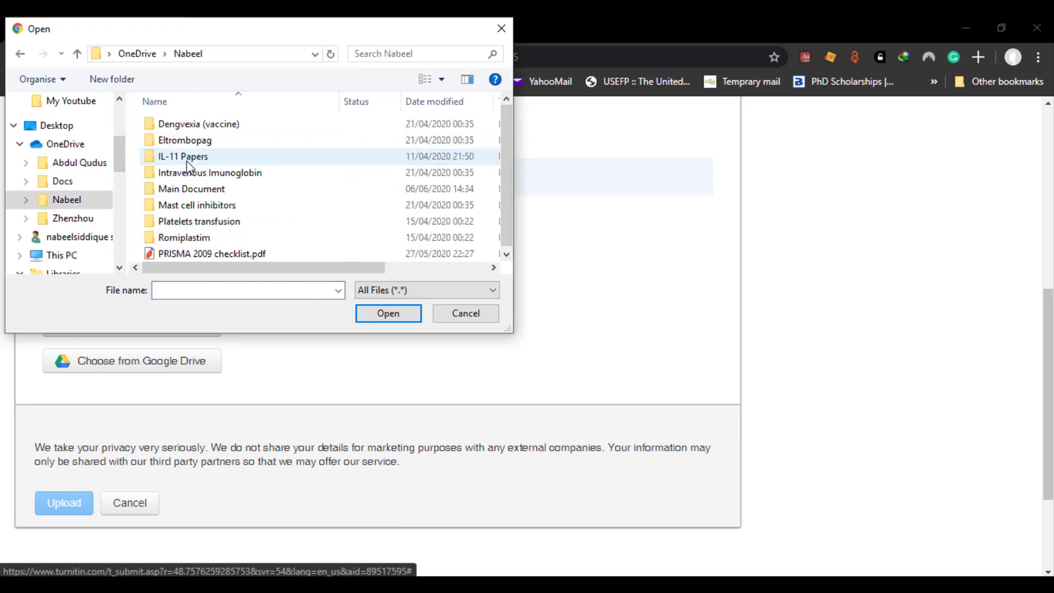
pyautogui.doubleClick(223, 189)
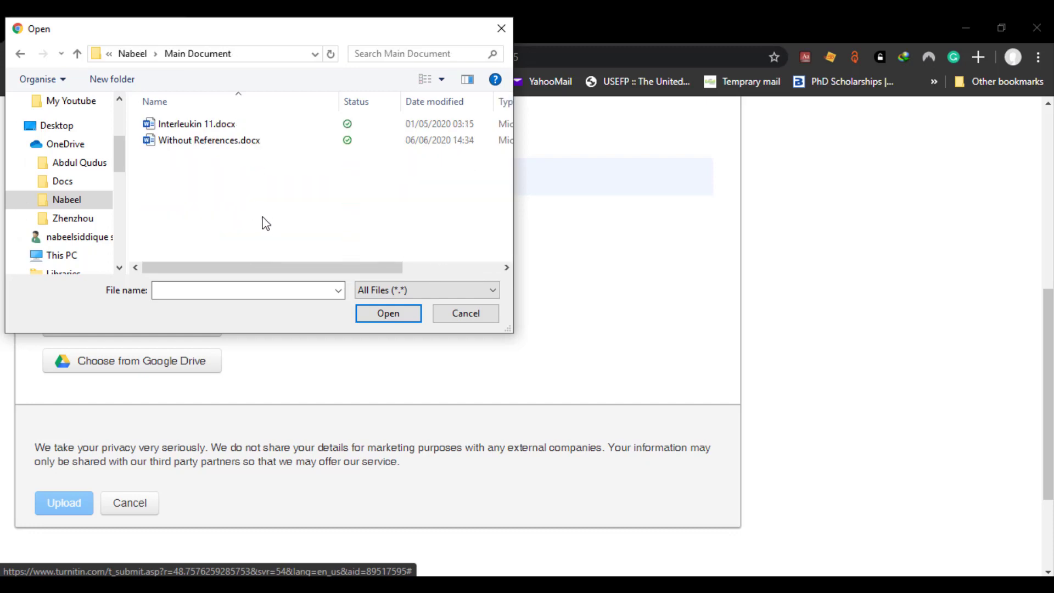
pyautogui.press('w')
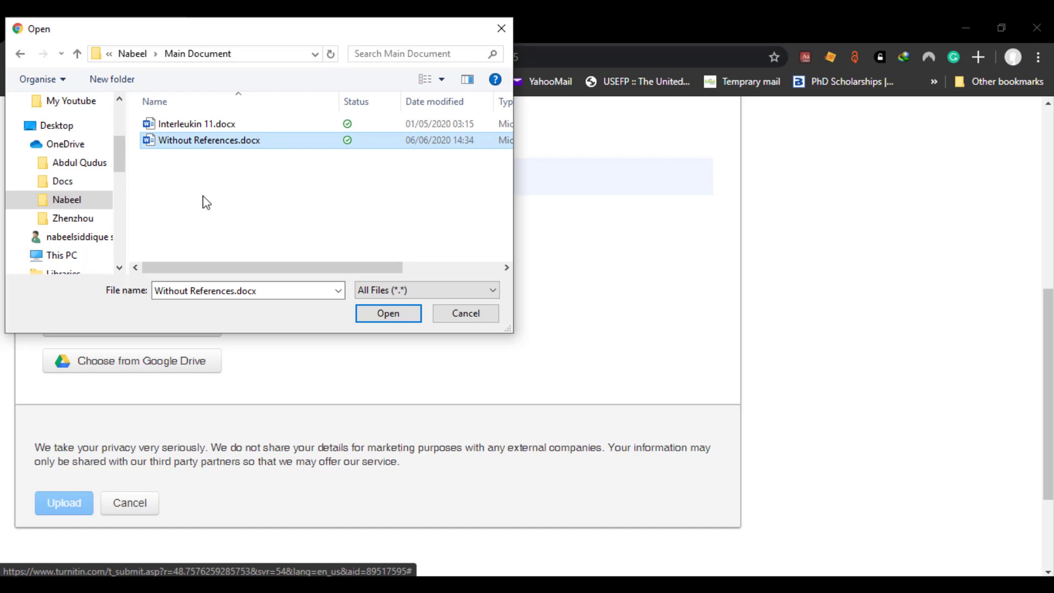
pyautogui.click(192, 126)
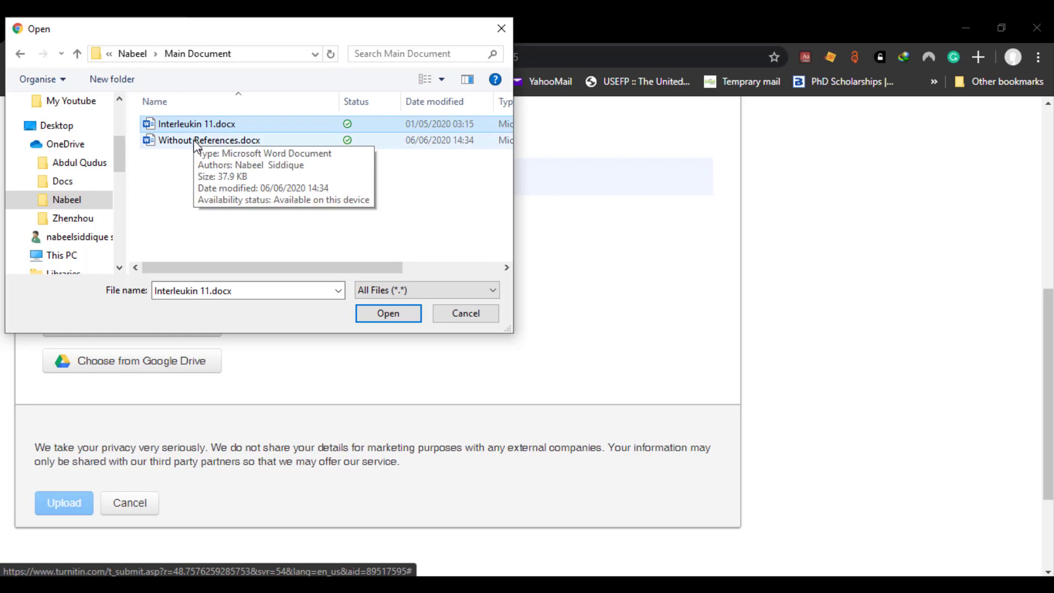
pyautogui.click(196, 140)
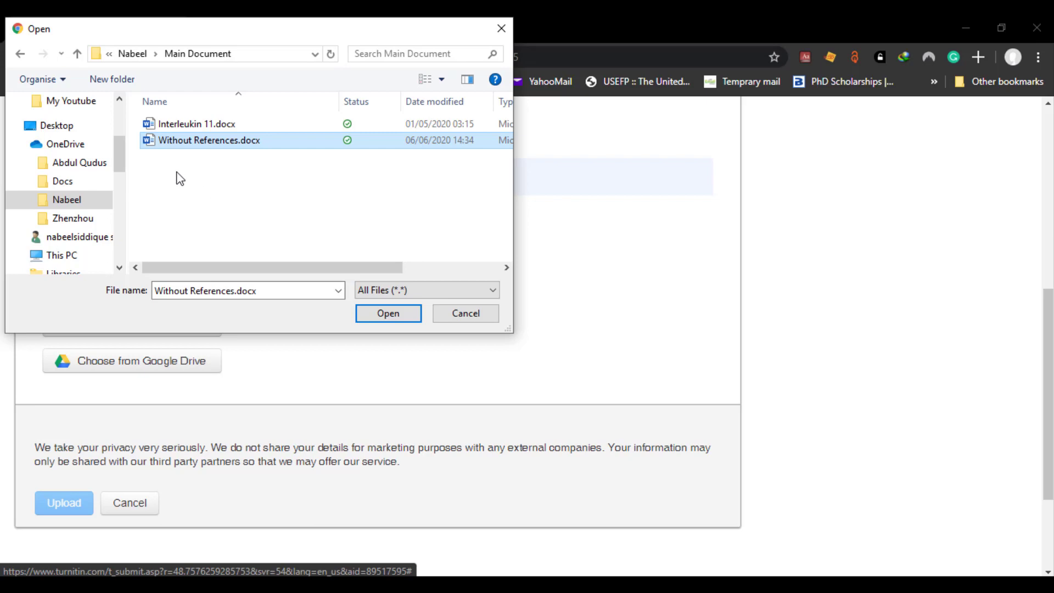
pyautogui.moveTo(130, 134); pyautogui.dragTo(287, 172)
# Upload Without References.docx and reach its confirmation preview (5 pages, 1915 words).
pyautogui.doubleClick(211, 142)
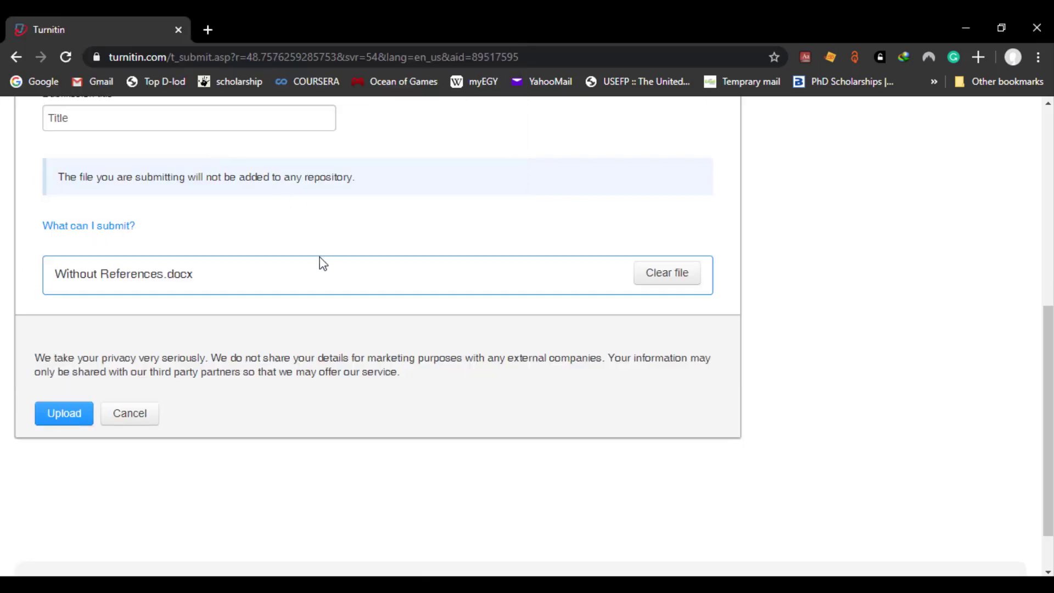
pyautogui.scroll(2, 343, 334)
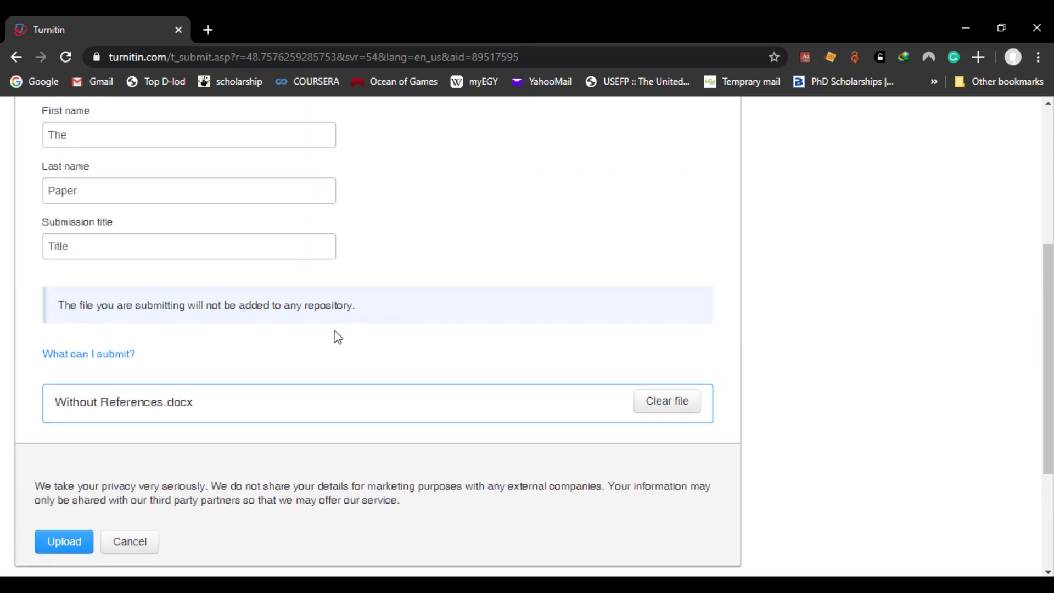
pyautogui.scroll(-2, 176, 423)
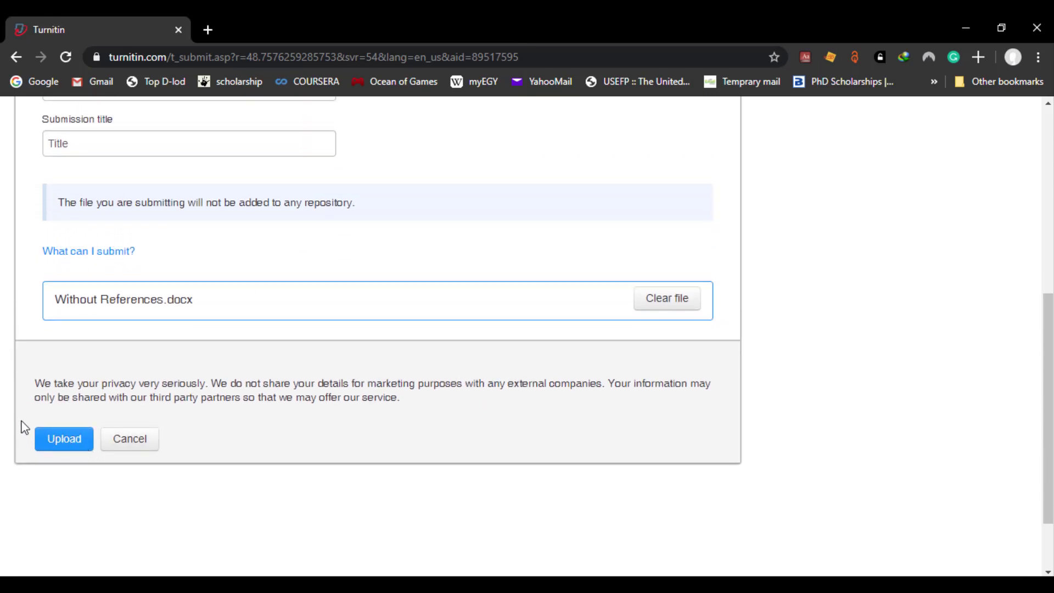
pyautogui.moveTo(24, 423); pyautogui.dragTo(99, 468)
pyautogui.click(68, 443)
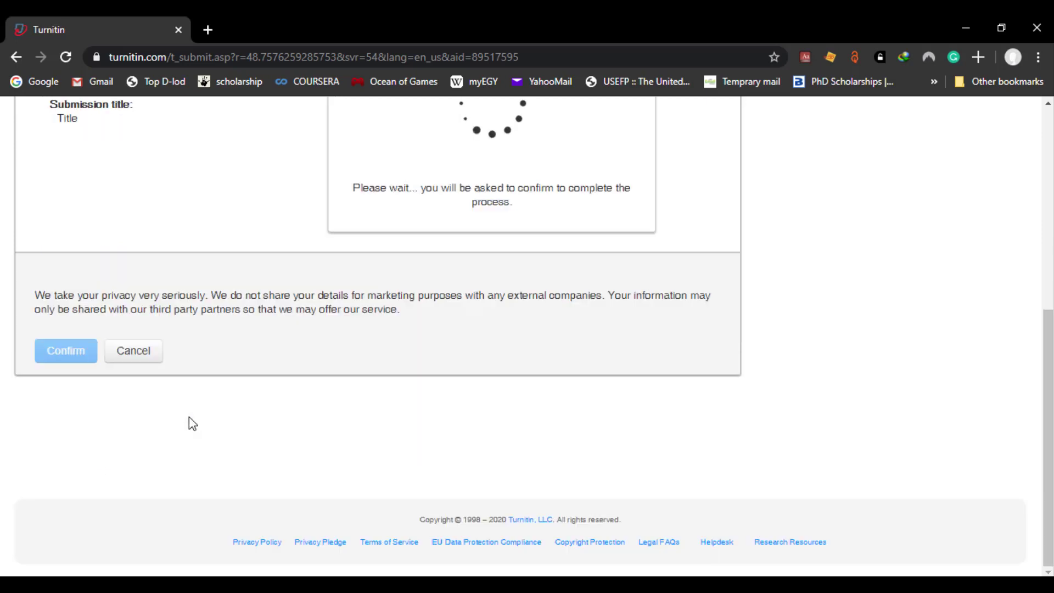
pyautogui.scroll(3, 192, 434)
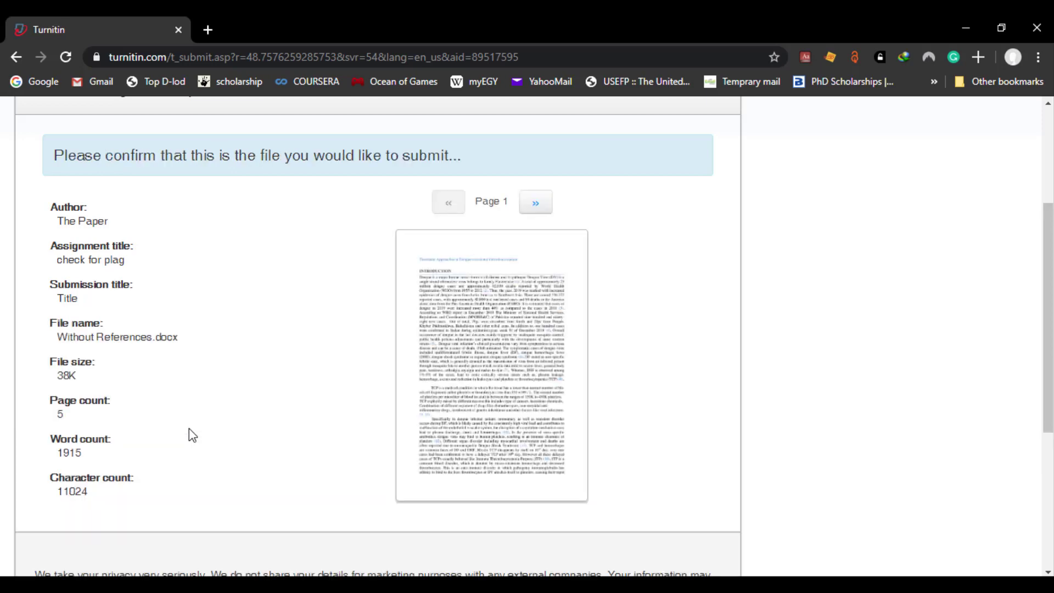
pyautogui.scroll(-3, 296, 354)
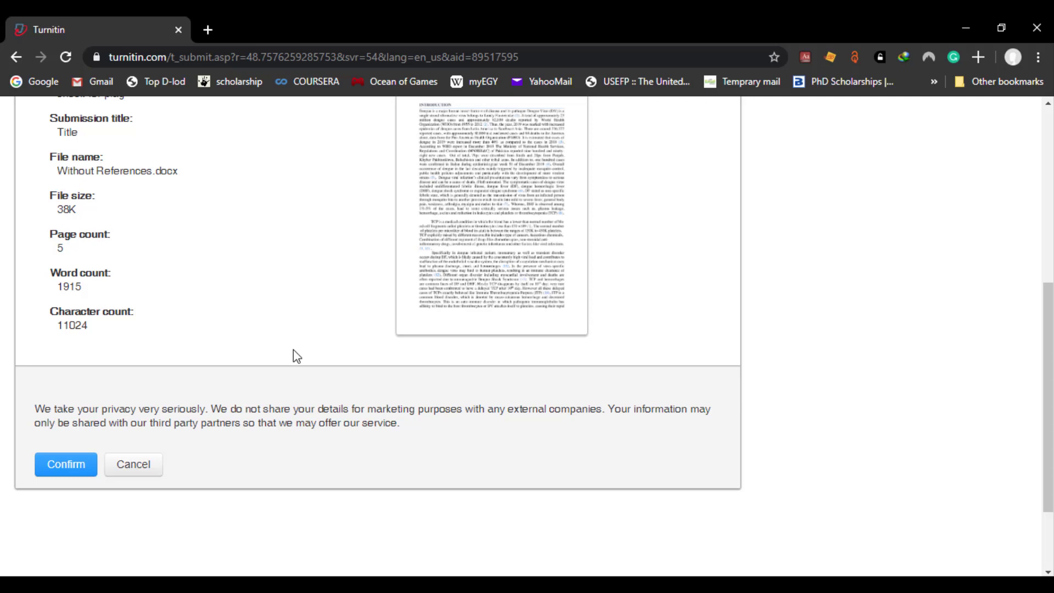
pyautogui.scroll(-2, 296, 357)
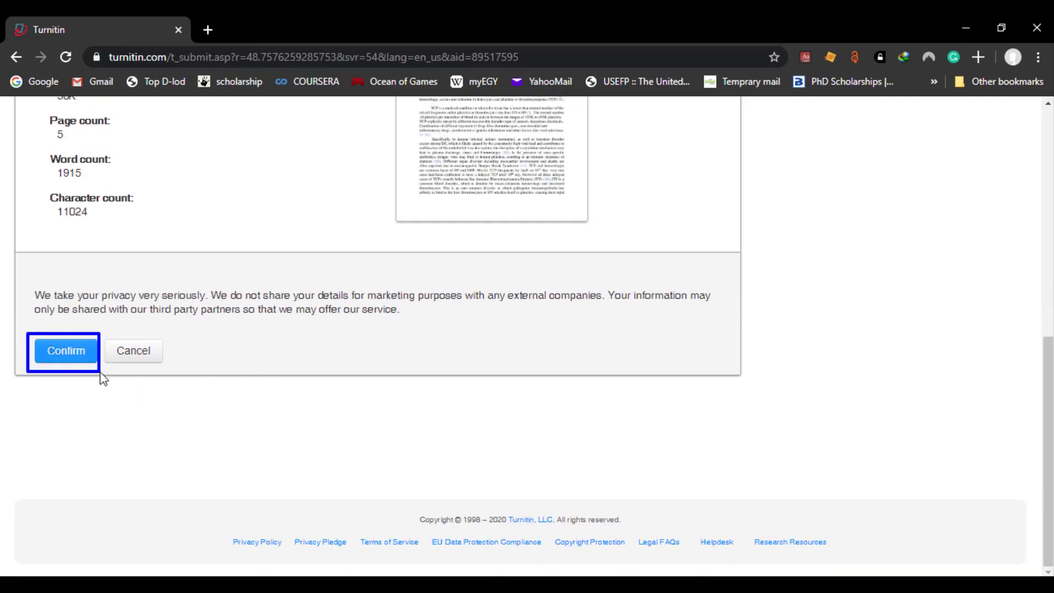
# Confirm the submission and review the digital receipt.
pyautogui.click(66, 352)
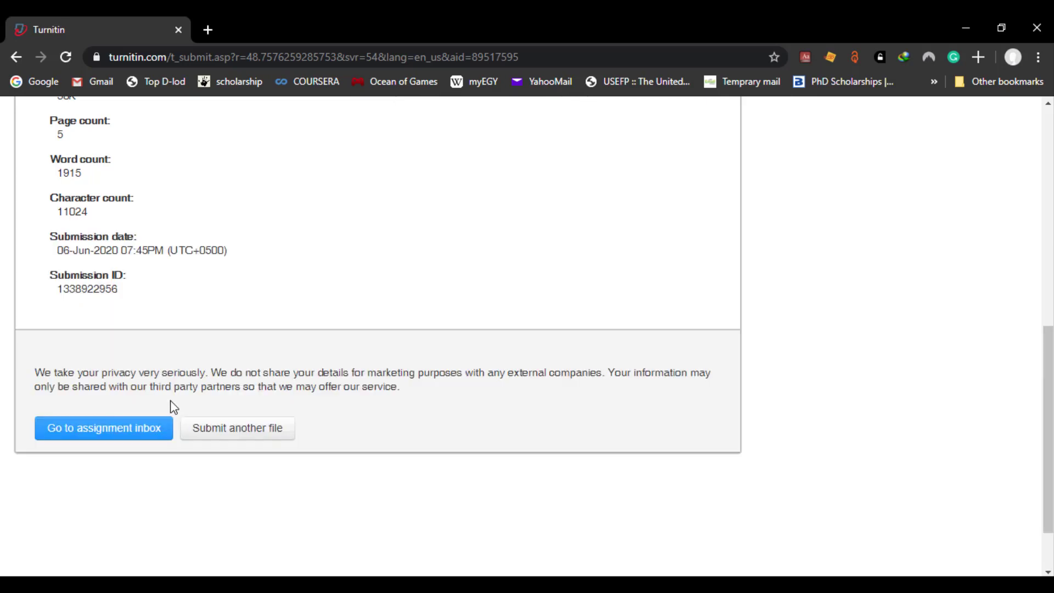
pyautogui.scroll(4, 200, 426)
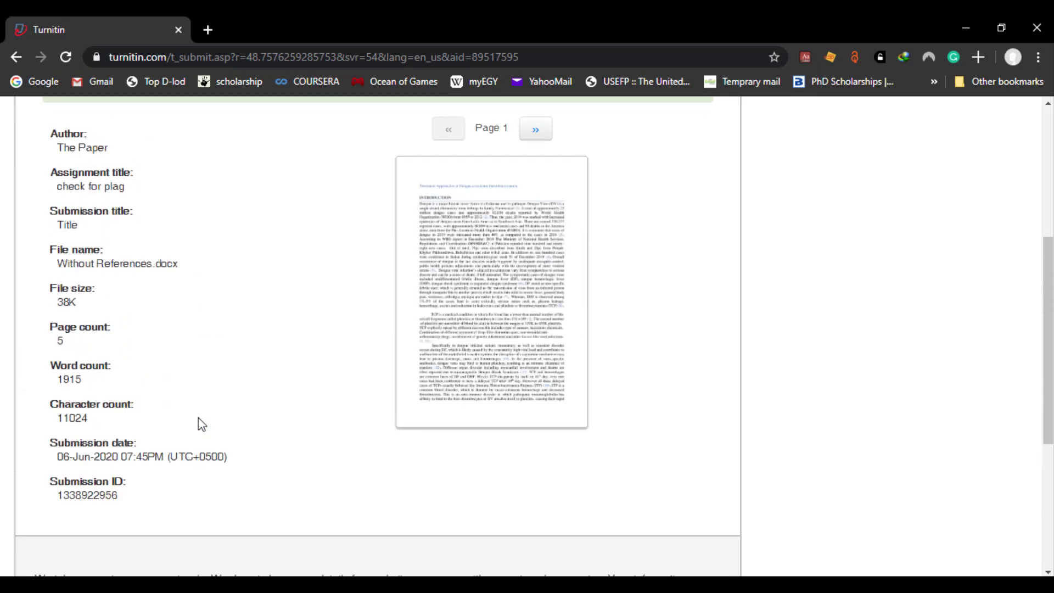
pyautogui.scroll(4, 202, 424)
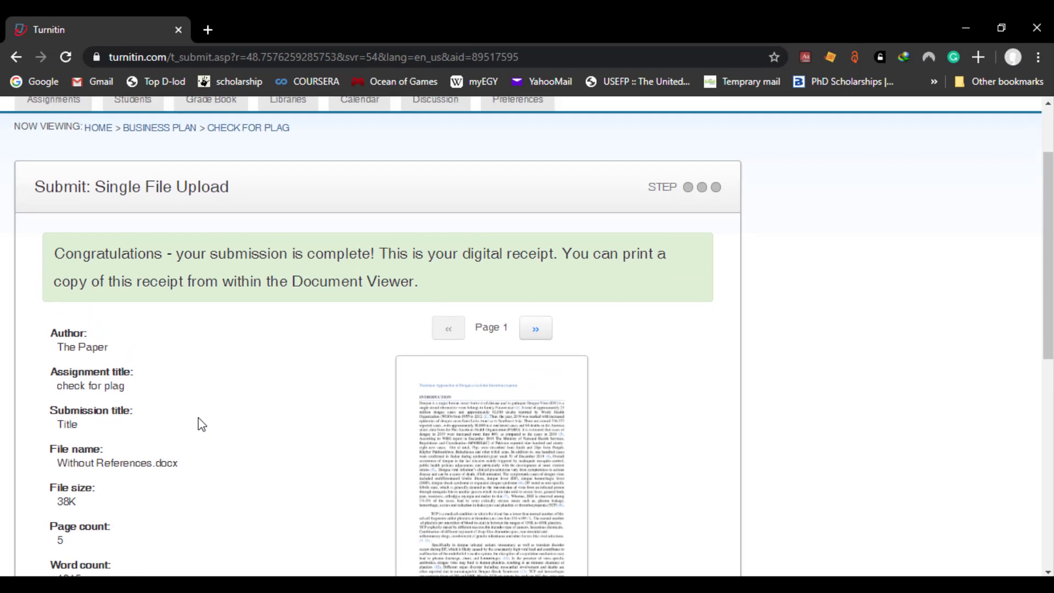
pyautogui.scroll(2, 201, 424)
pyautogui.scroll(-7, 199, 419)
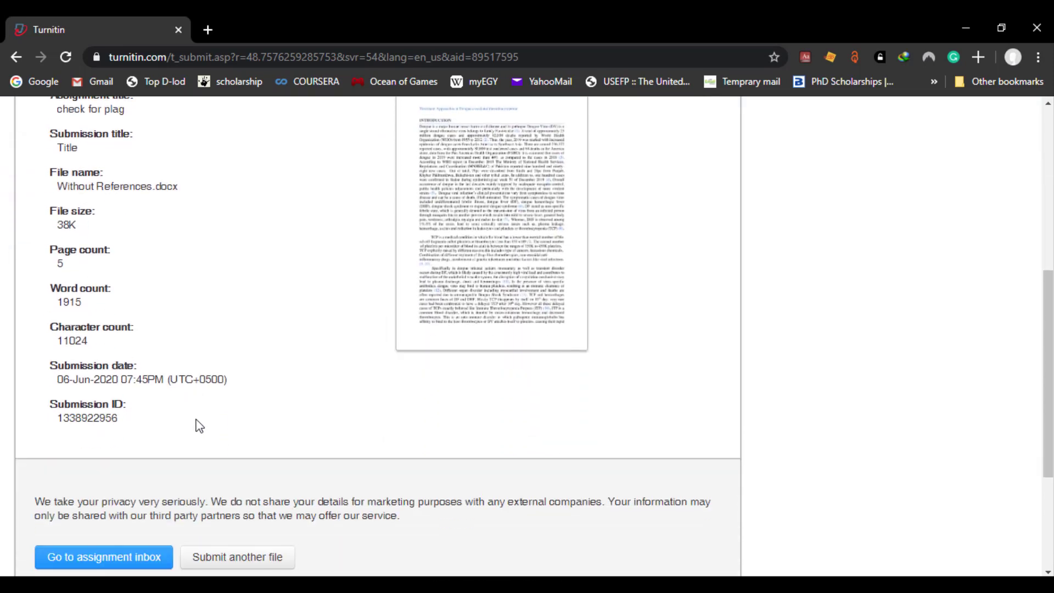
pyautogui.scroll(-3, 199, 426)
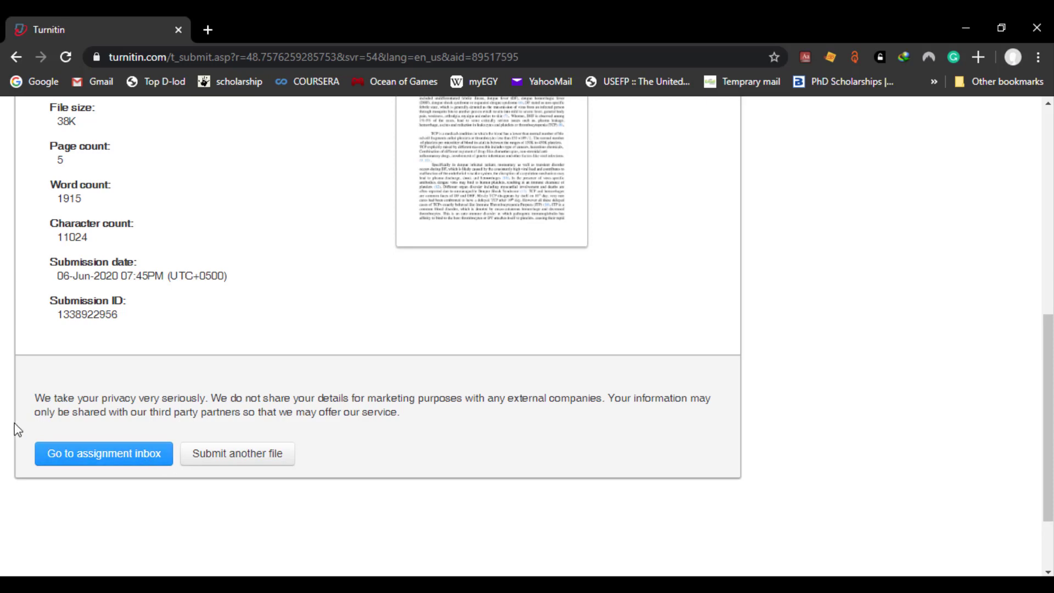
# Return to the assignment inbox, where 'Title' shows 16% similarity.
pyautogui.moveTo(12, 423)
pyautogui.mouseDown()
pyautogui.moveTo(151, 483)
pyautogui.moveTo(182, 484)
pyautogui.mouseUp()
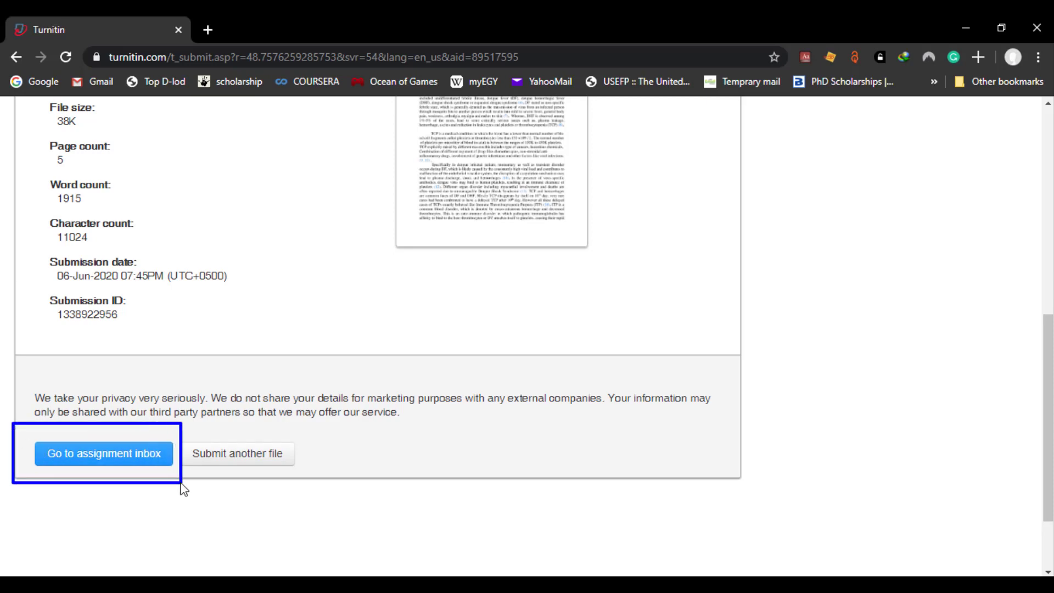
pyautogui.click(138, 460)
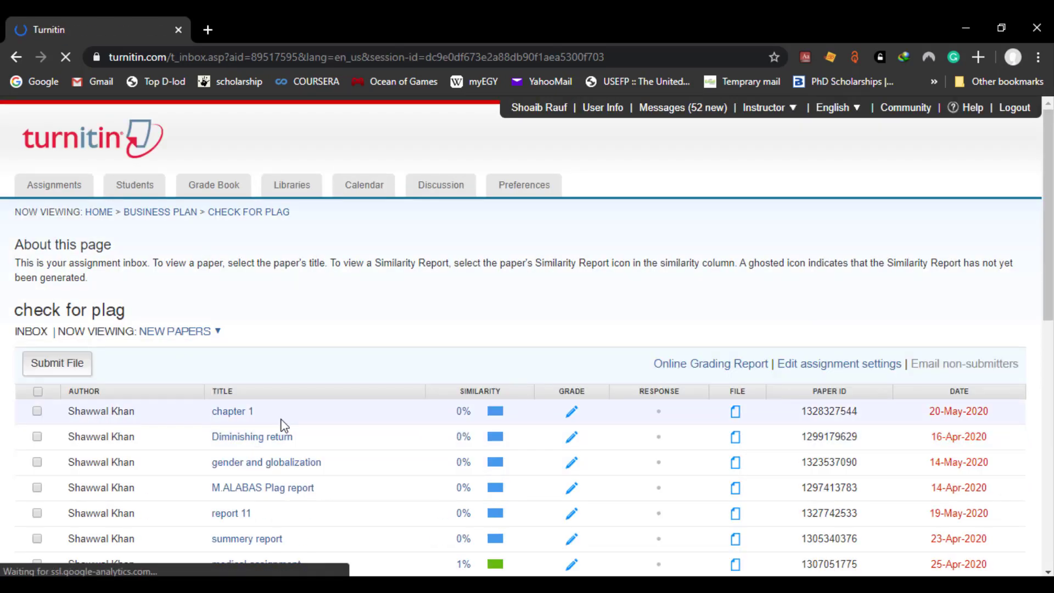
pyautogui.scroll(-5, 255, 437)
pyautogui.scroll(-3, 254, 433)
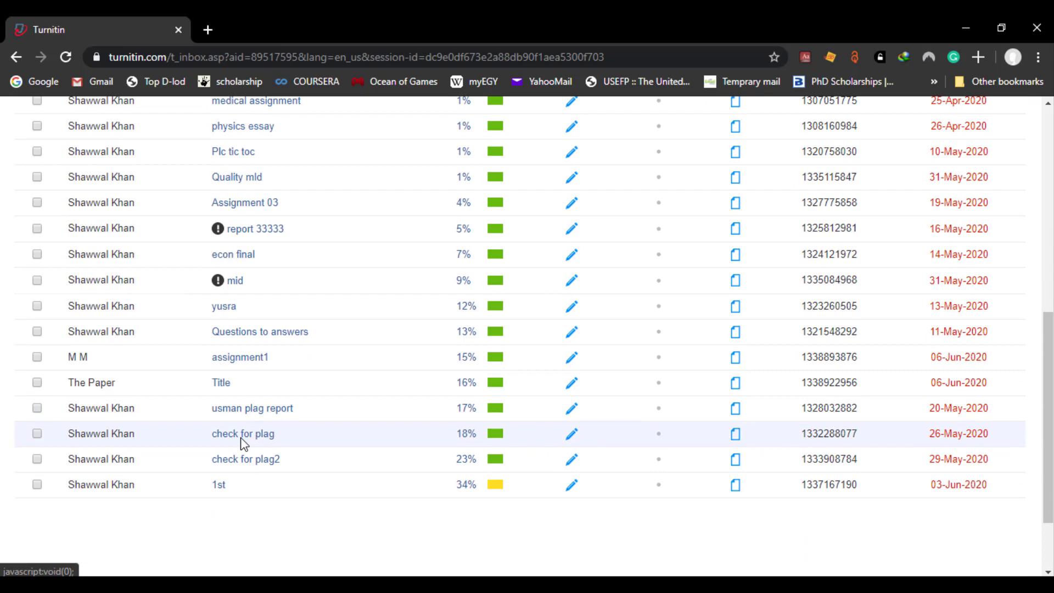
# Reload the inbox and open the 16% similarity report for 'Title'.
pyautogui.scroll(3, 249, 431)
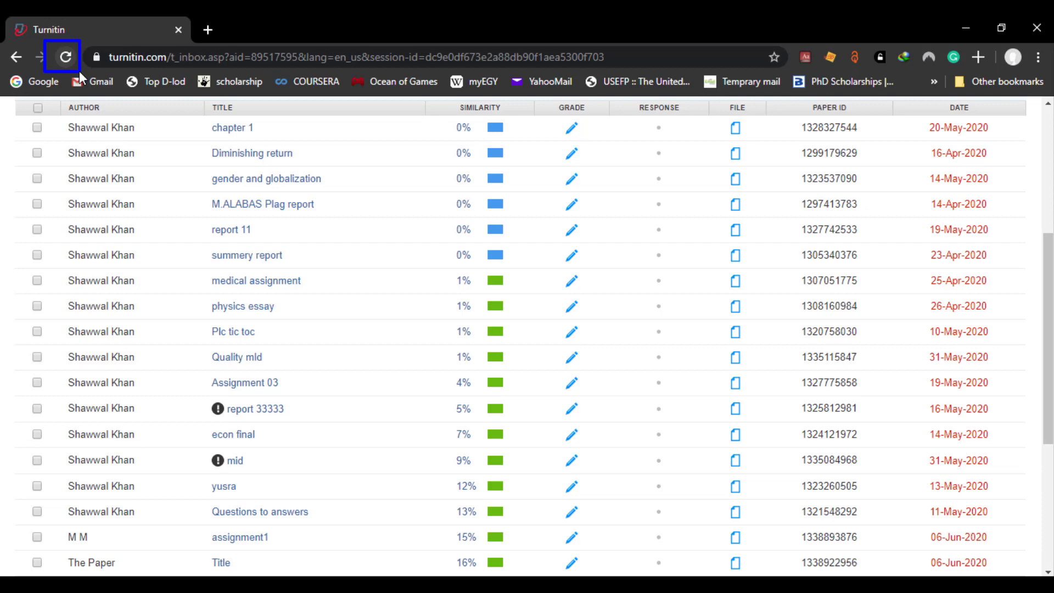
pyautogui.click(66, 56)
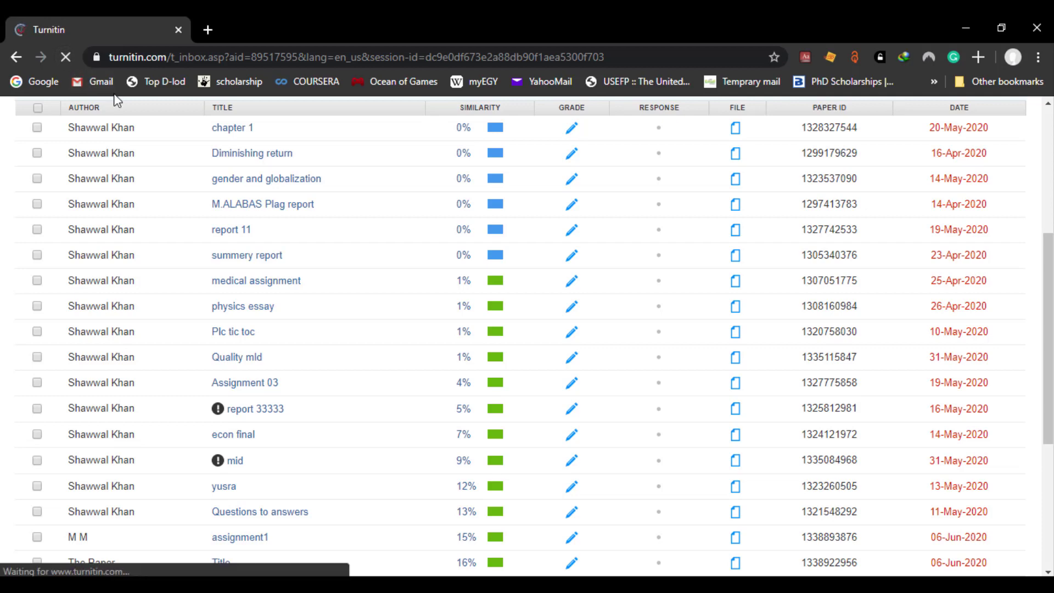
pyautogui.scroll(-10, 122, 130)
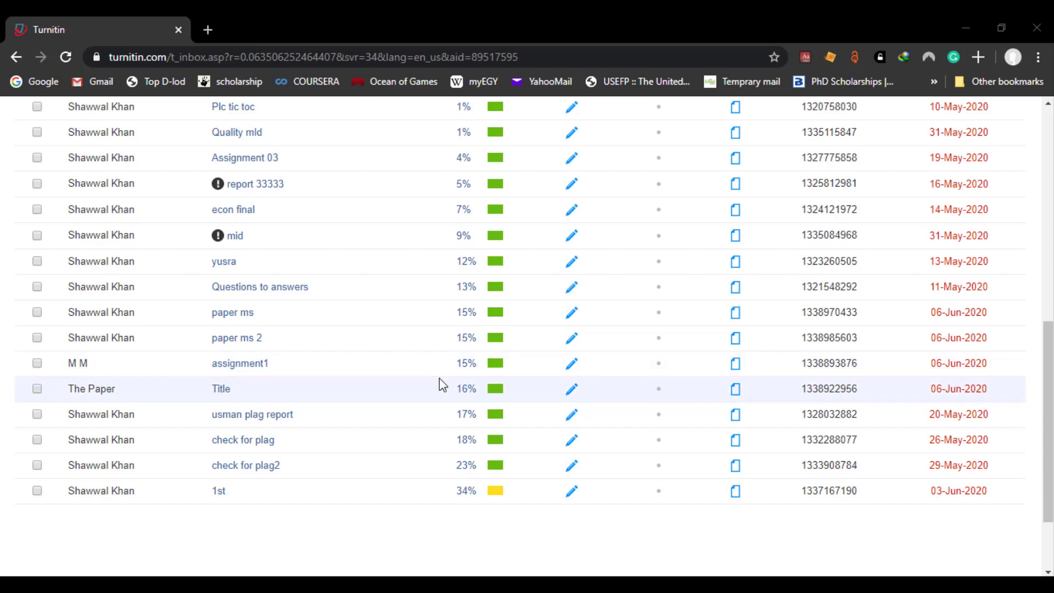
pyautogui.moveTo(440, 379); pyautogui.dragTo(519, 405)
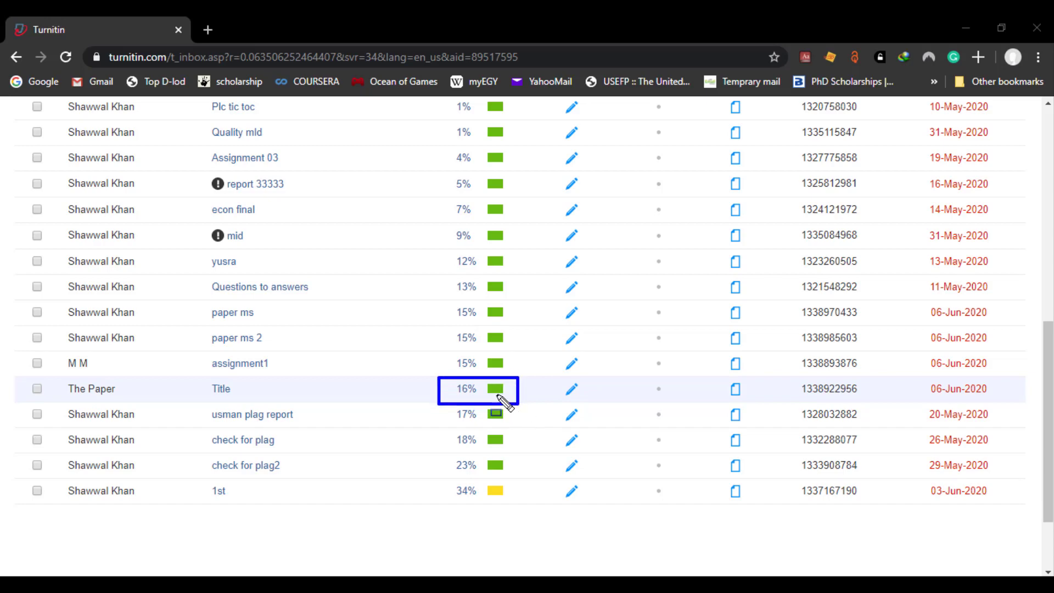
pyautogui.press('Escape')
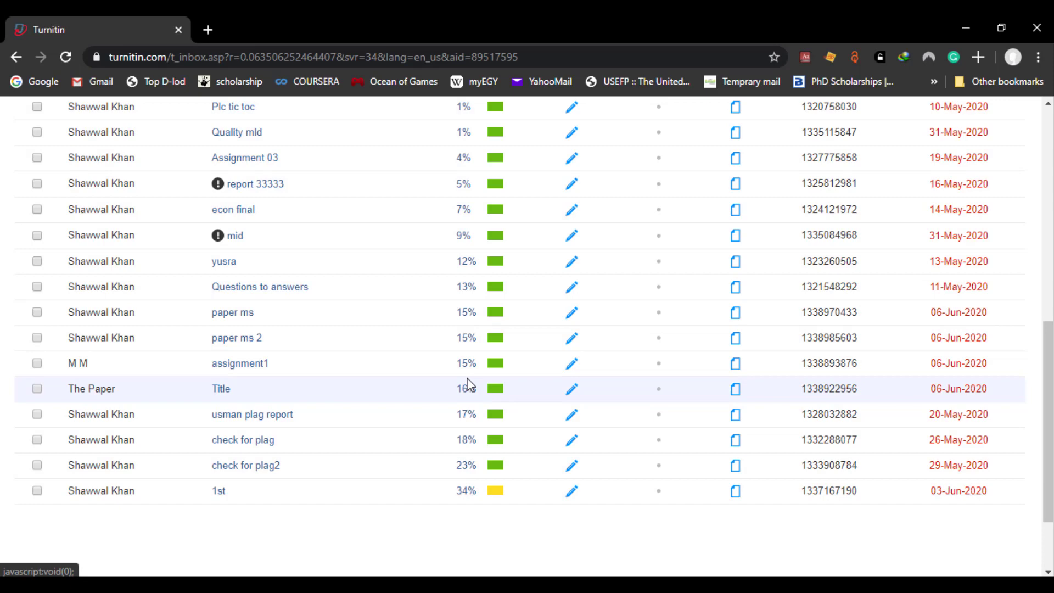
pyautogui.click(496, 390)
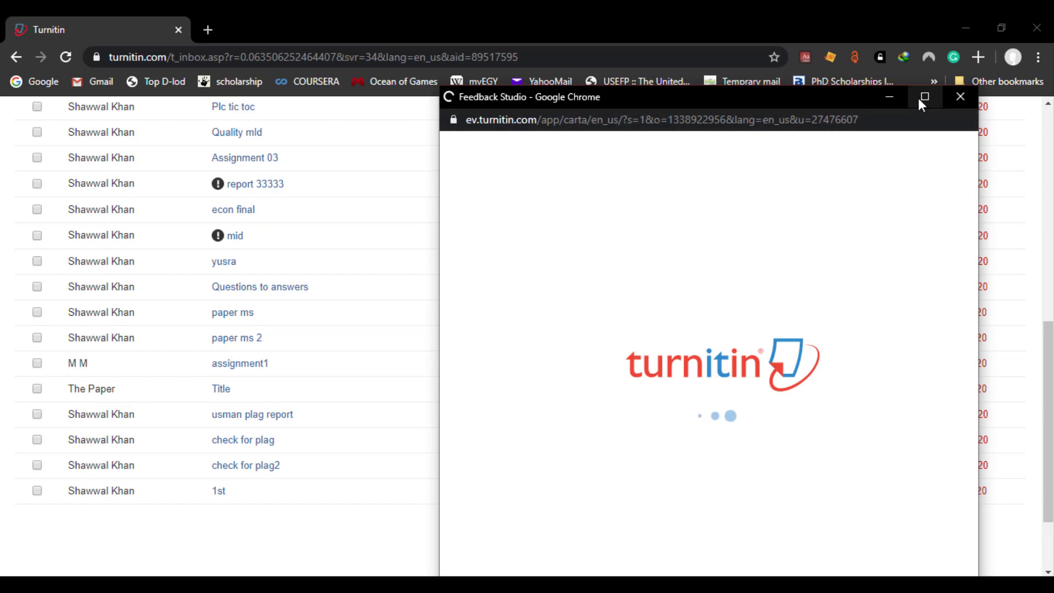
# Maximize Feedback Studio and scroll through the paper's numbered source matches.
pyautogui.click(924, 97)
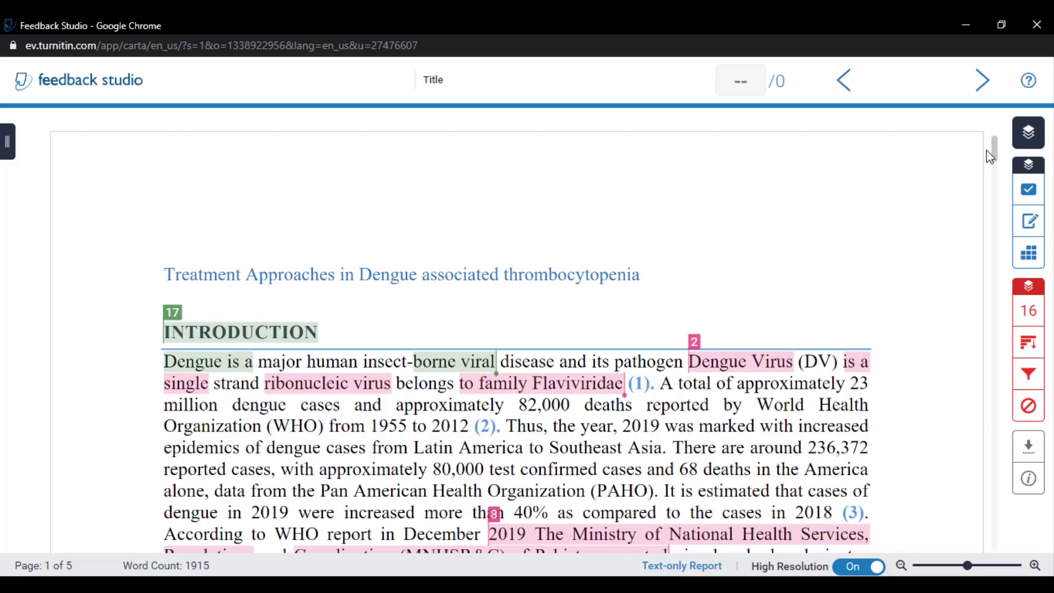
pyautogui.scroll(-2, 997, 151)
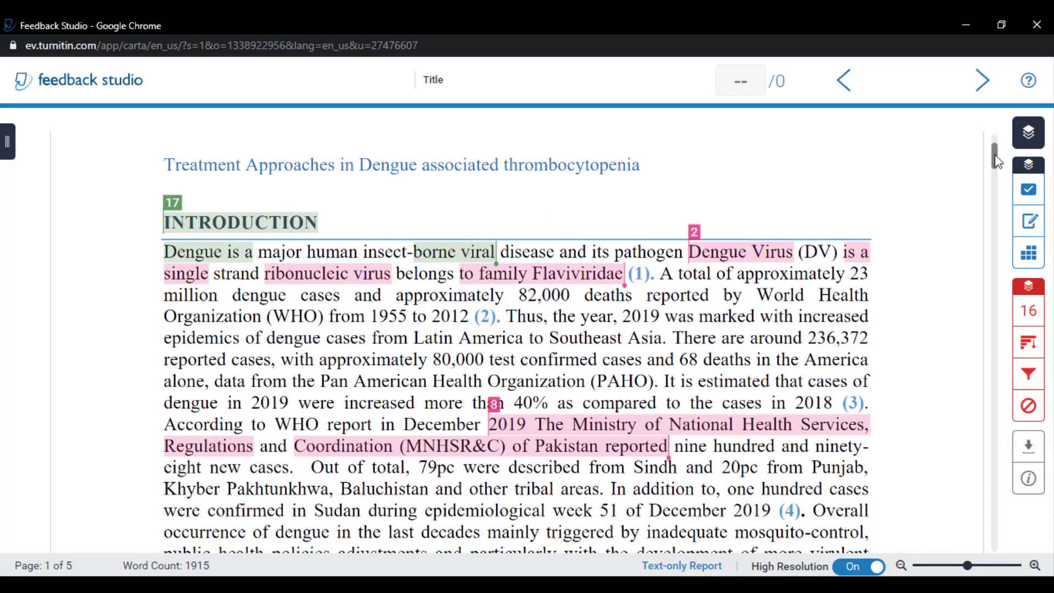
pyautogui.moveTo(998, 161); pyautogui.dragTo(999, 208)
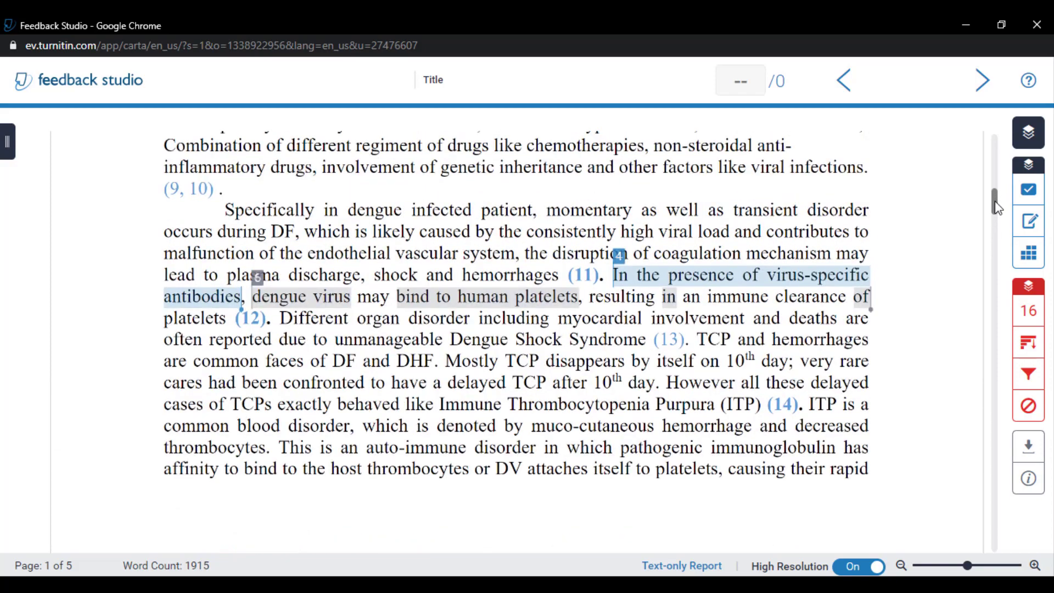
pyautogui.moveTo(998, 208); pyautogui.dragTo(988, 424)
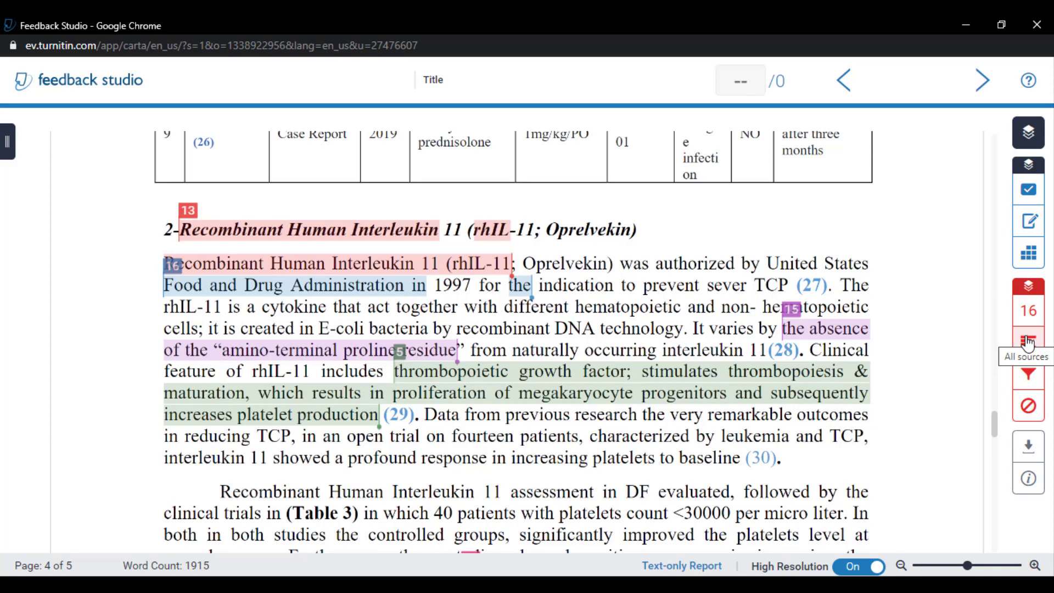
pyautogui.click(1029, 342)
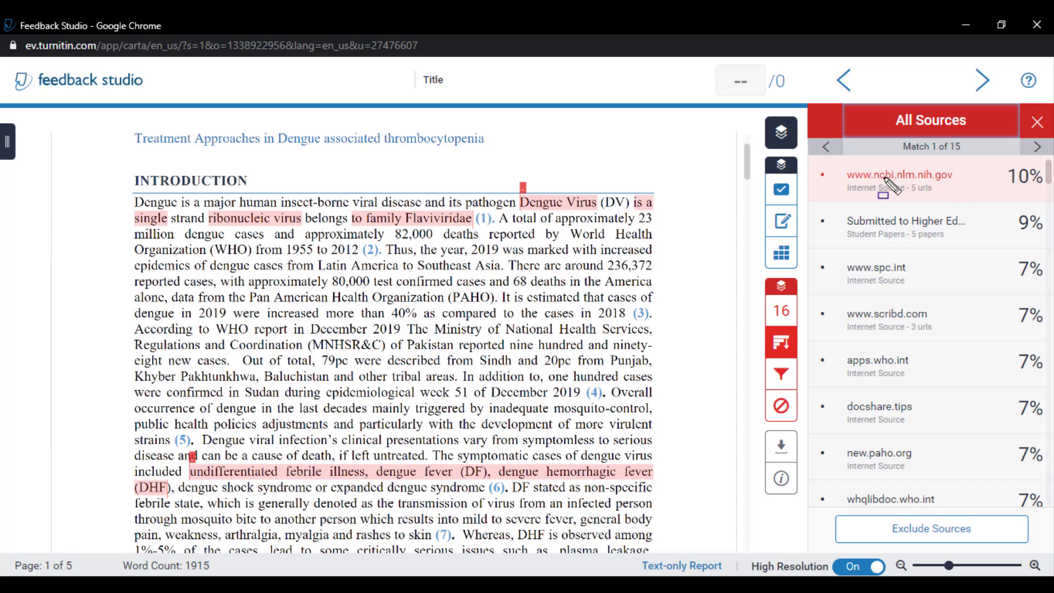
pyautogui.moveTo(878, 170); pyautogui.dragTo(987, 208)
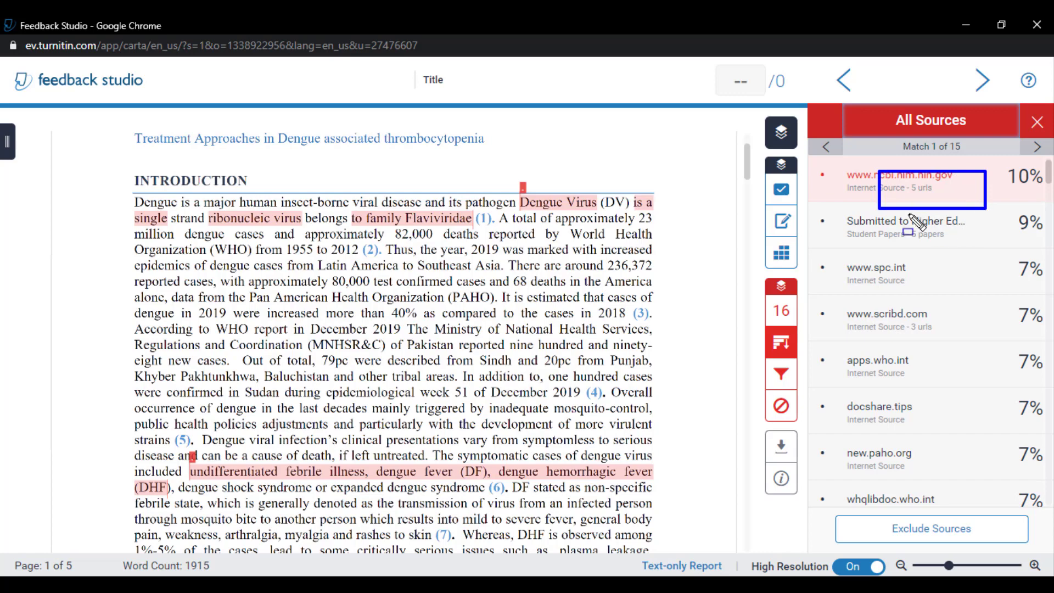
pyautogui.moveTo(889, 213); pyautogui.dragTo(960, 237)
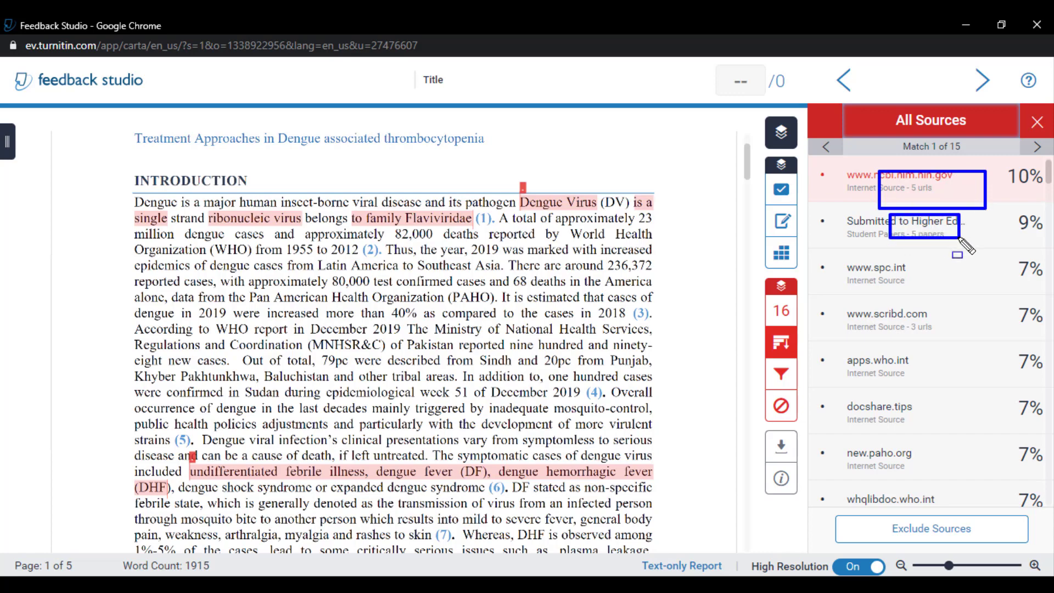
pyautogui.press('Escape')
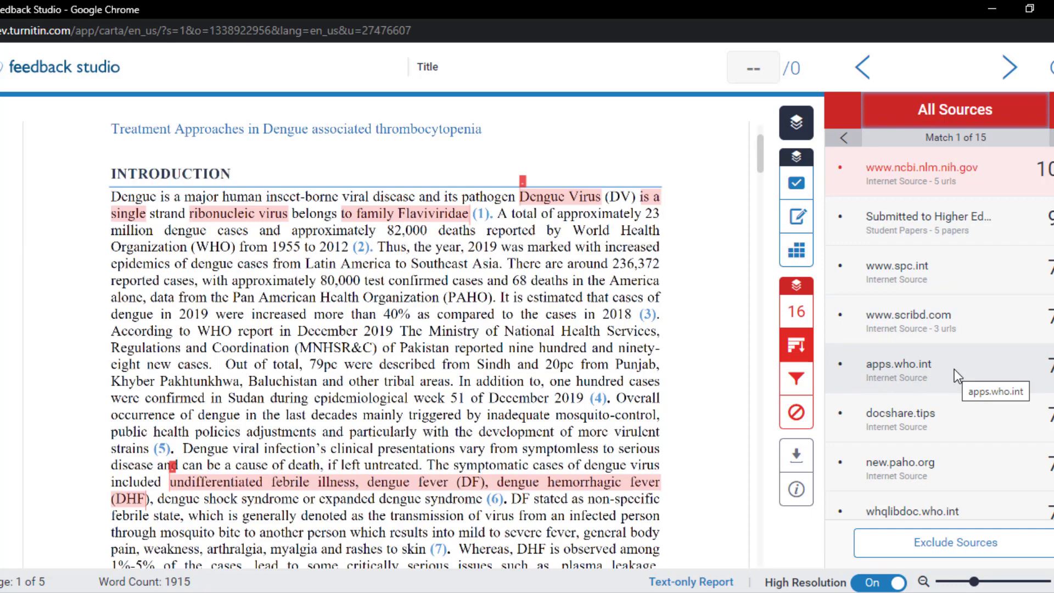
# Download the report's current view as Title (1).pdf and show it in its folder.
pyautogui.click(796, 458)
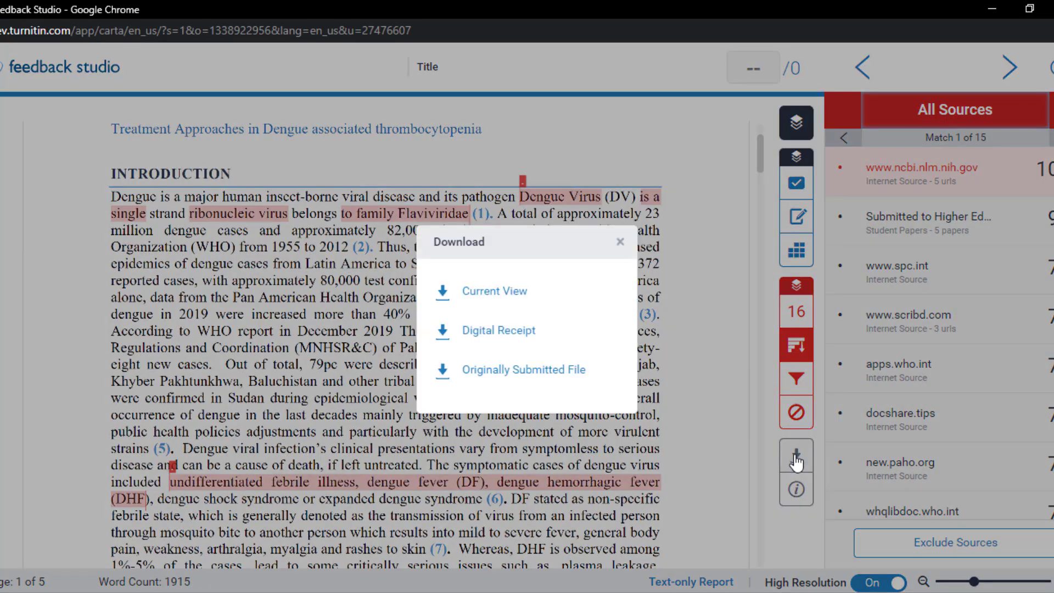
pyautogui.click(493, 294)
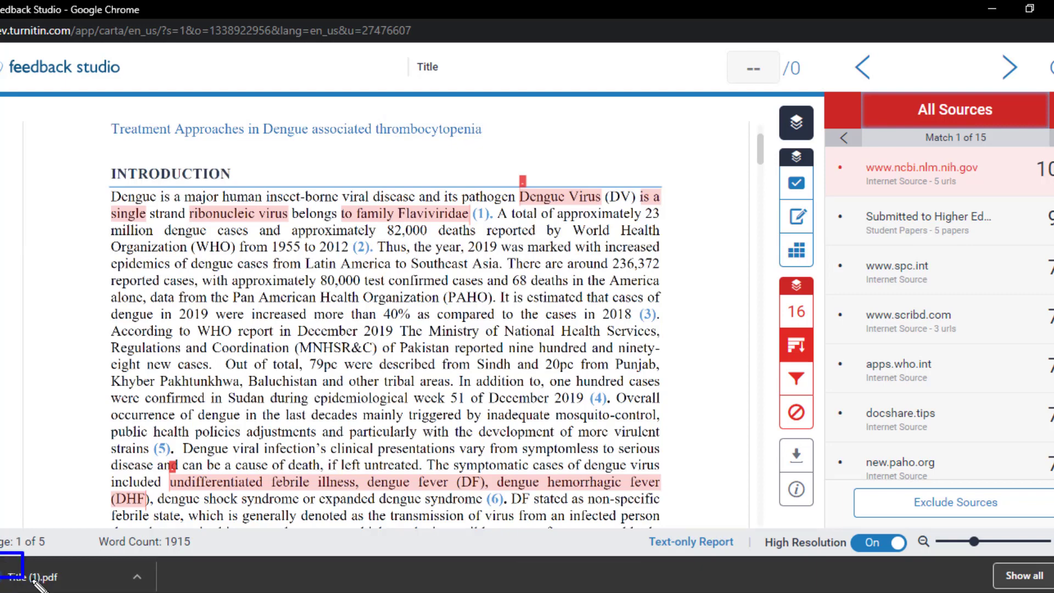
pyautogui.click(12, 575)
pyautogui.click(137, 577)
# Open the downloaded Title (1).pdf from the Downloads folder in Nitro Pro 9.
pyautogui.click(184, 526)
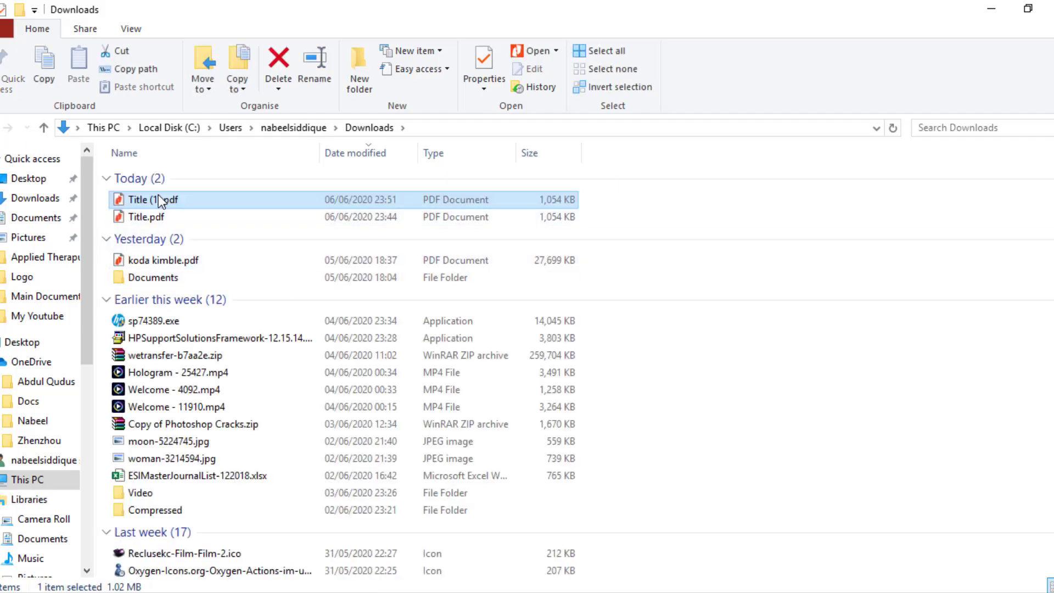
pyautogui.doubleClick(159, 201)
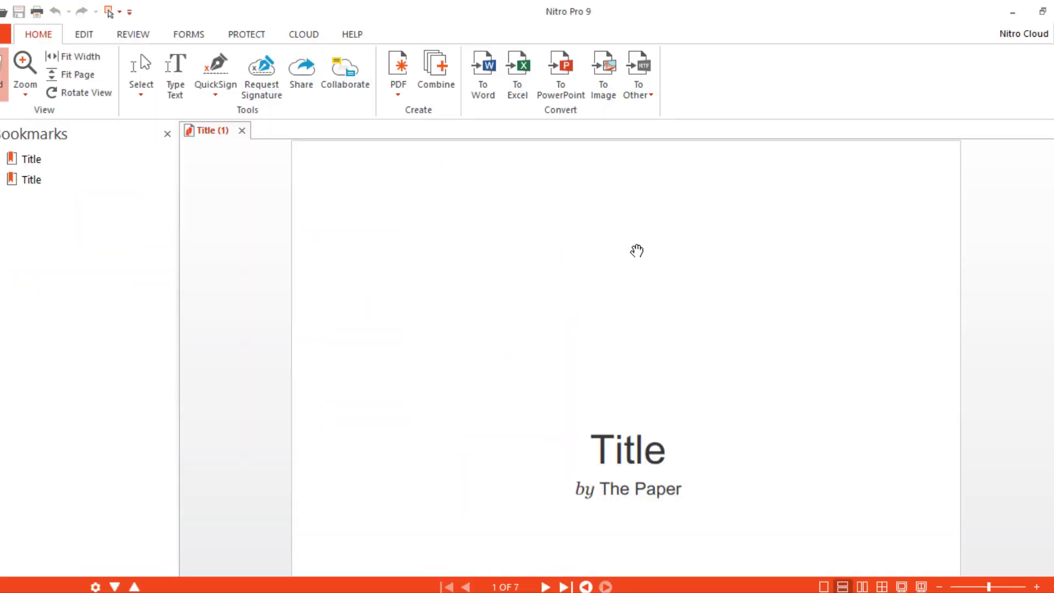
# Read through the 7-page PDF down to the originality page showing 16% similarity.
pyautogui.scroll(-10, 626, 357)
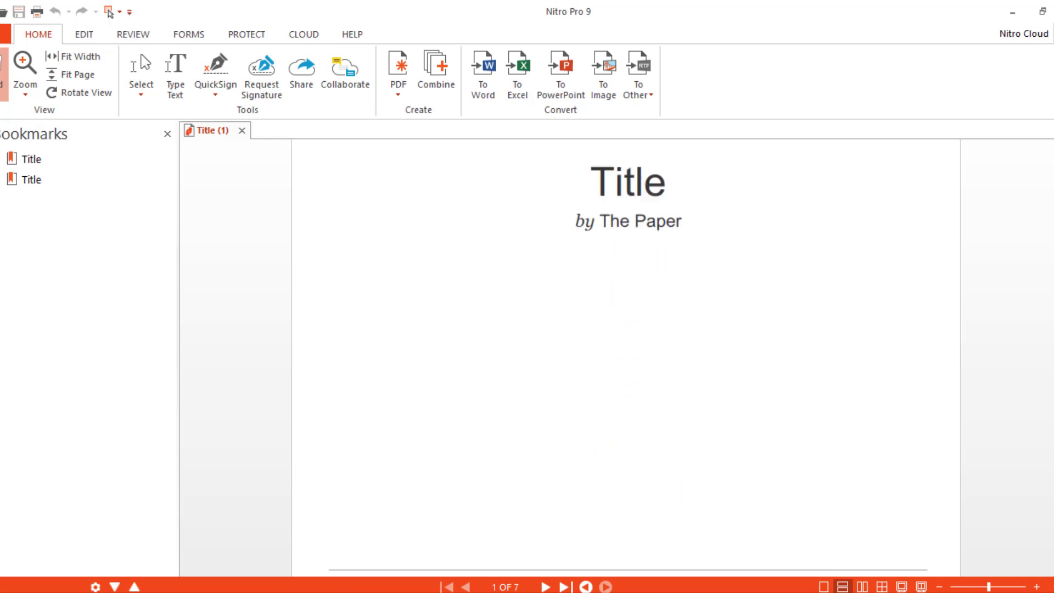
pyautogui.scroll(-8, 626, 357)
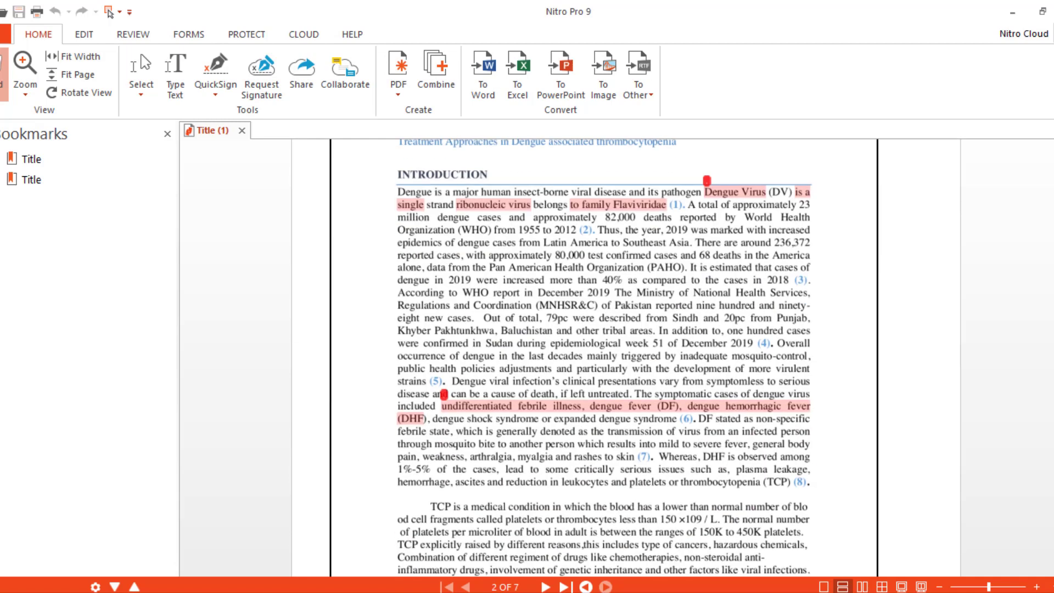
pyautogui.scroll(1, 806, 274)
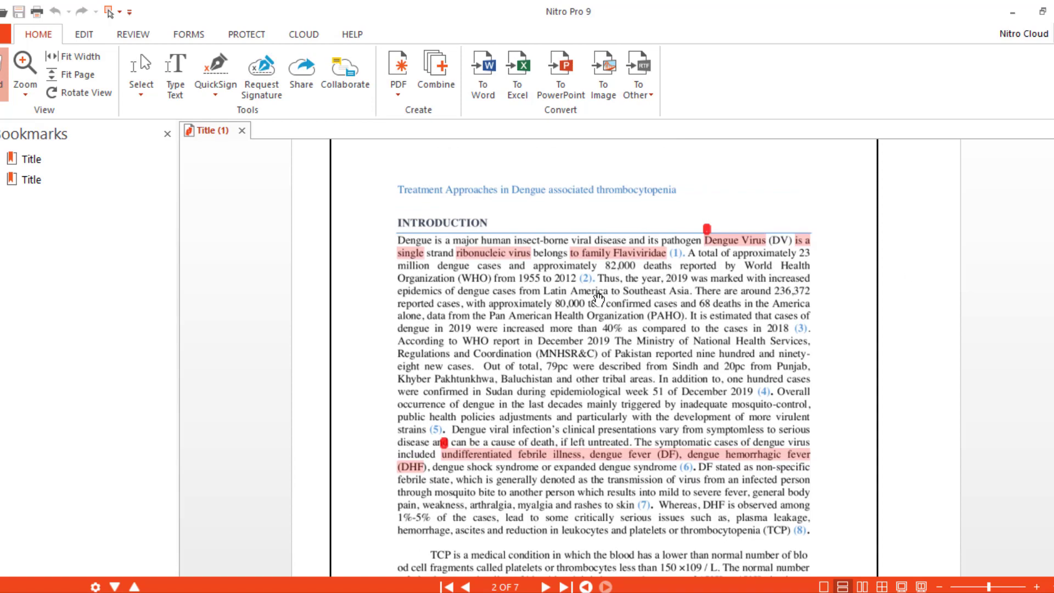
pyautogui.scroll(-20, 626, 357)
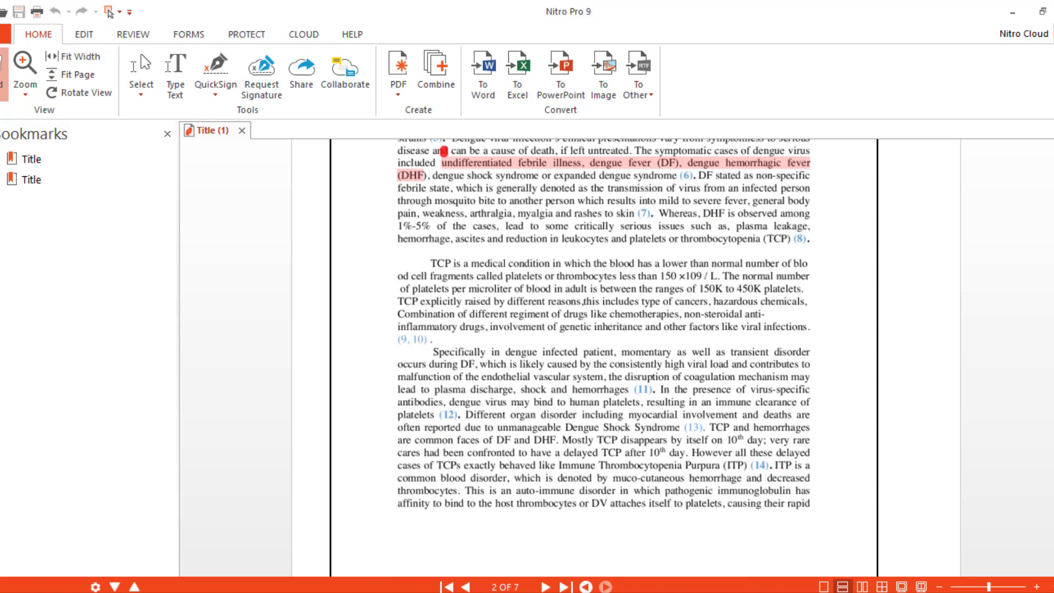
pyautogui.scroll(-20, 604, 356)
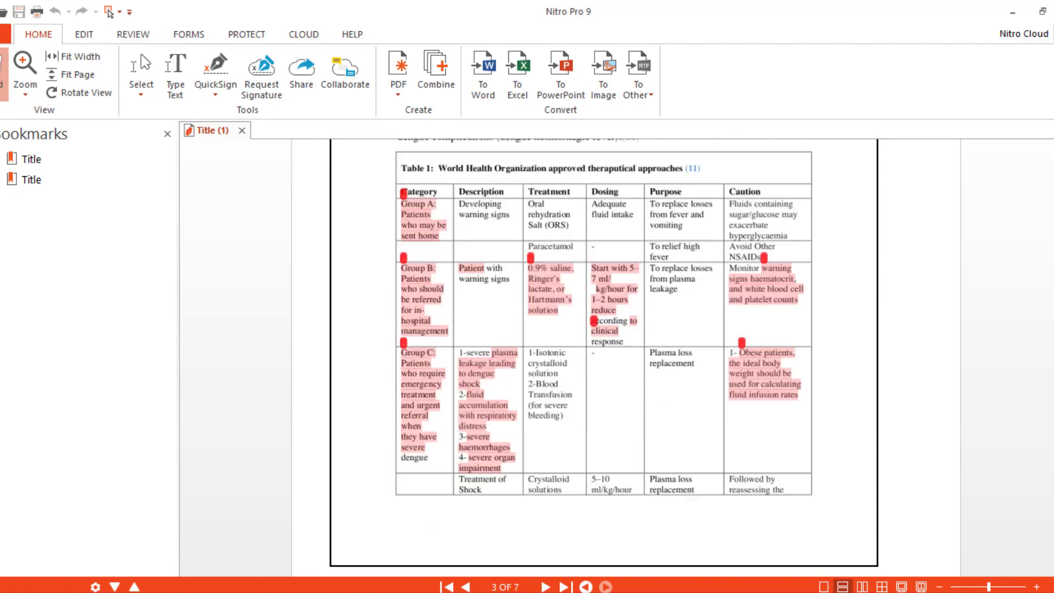
pyautogui.scroll(-20, 605, 357)
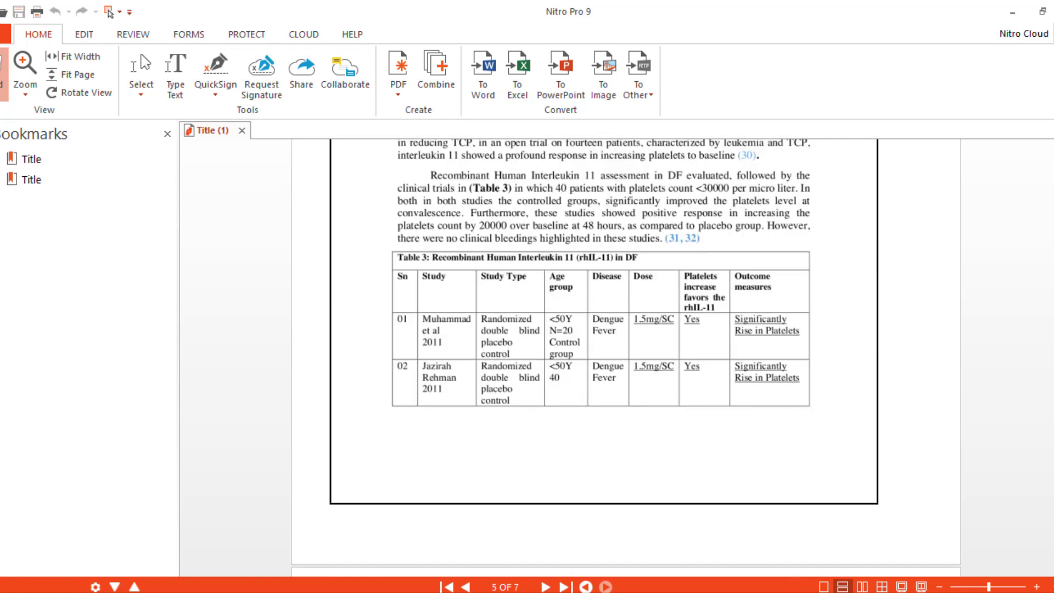
pyautogui.scroll(-8, 626, 357)
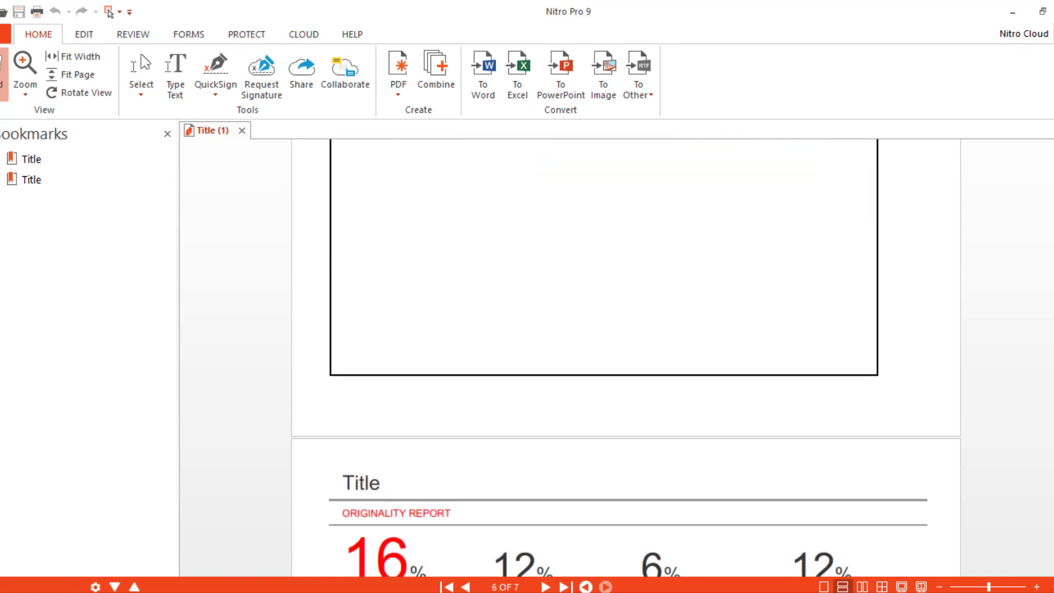
pyautogui.scroll(2, 628, 352)
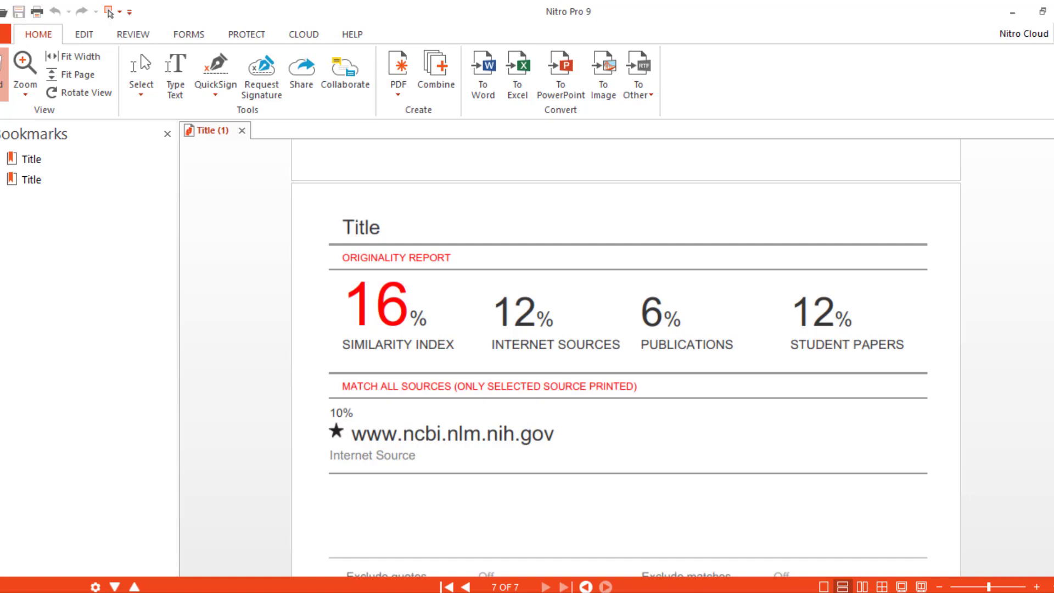
# Return from the originality page to the report start, then to page 2's dengue and TCP text.
pyautogui.scroll(15, 1052, 526)
pyautogui.scroll(15, 626, 357)
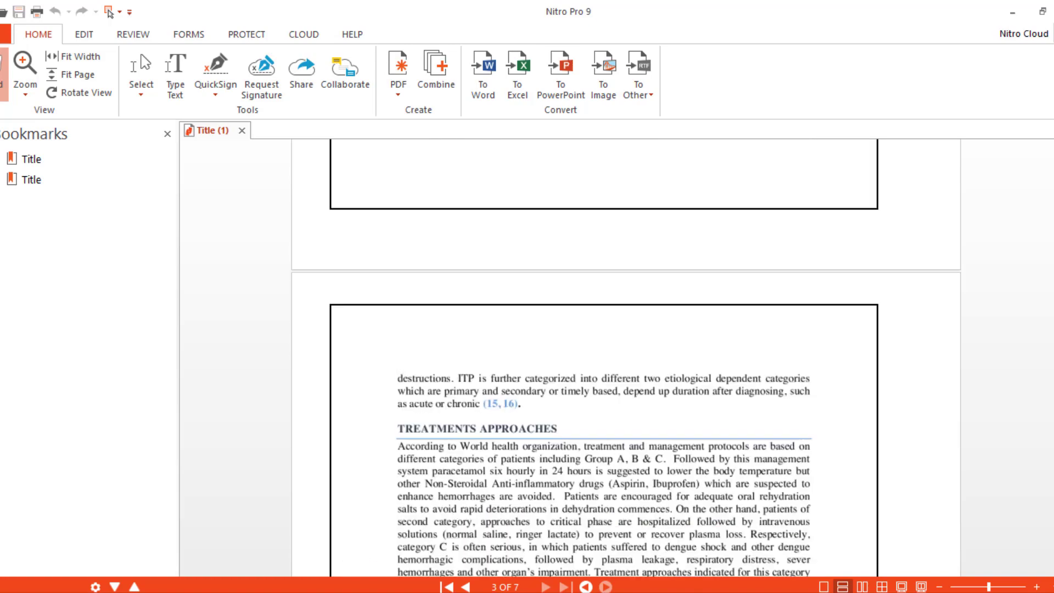
pyautogui.scroll(-10, 626, 357)
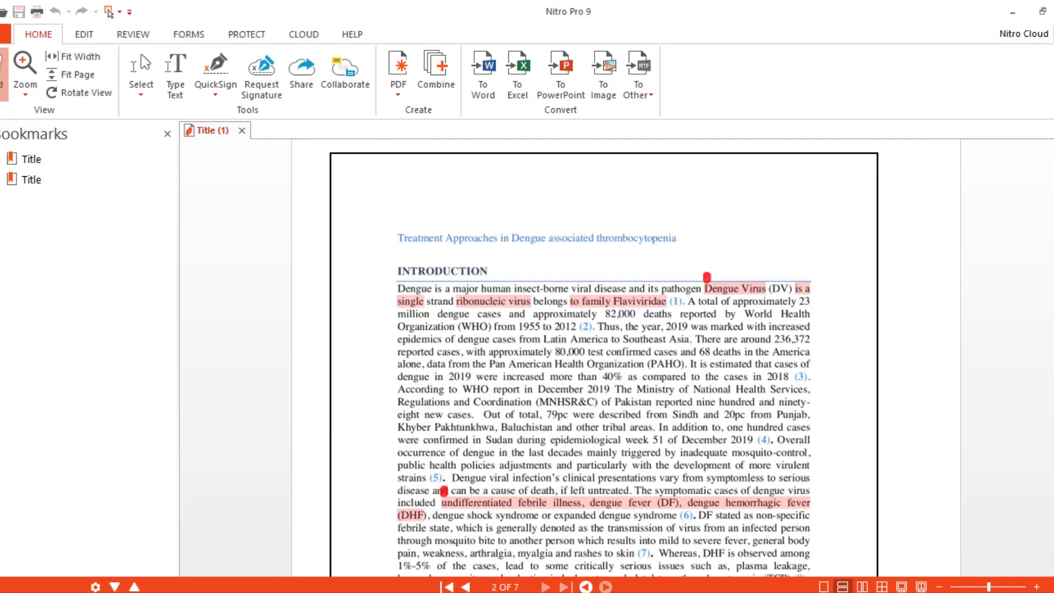
pyautogui.scroll(-5, 604, 357)
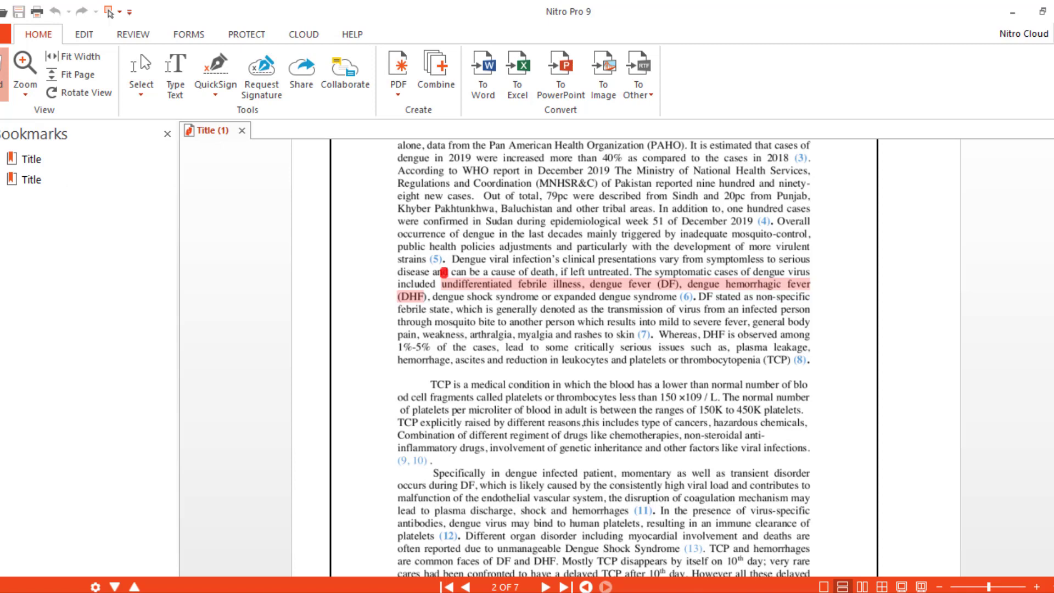
pyautogui.press('Home')
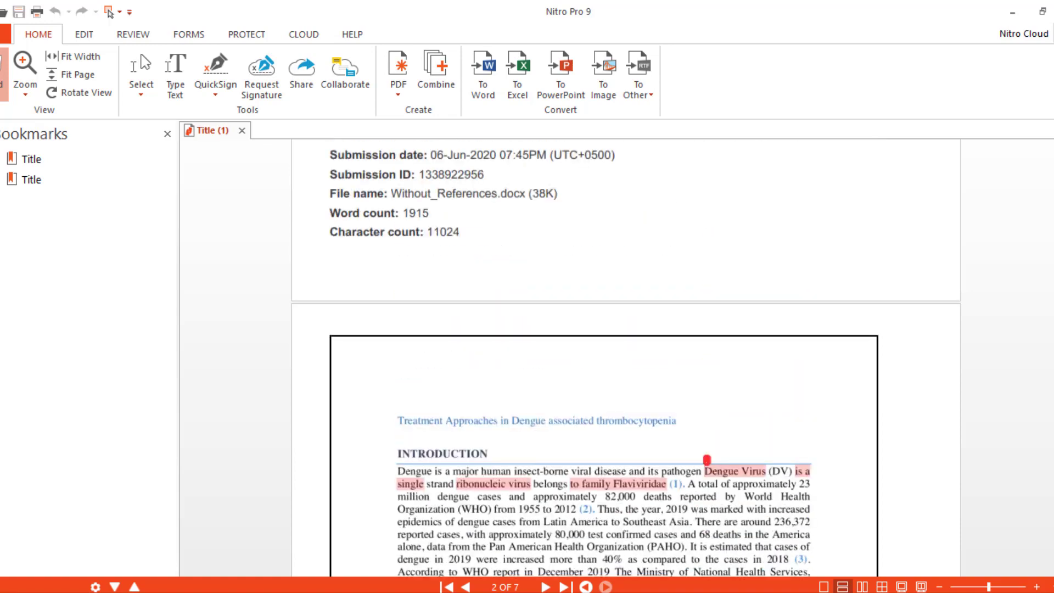
pyautogui.press('pageup')
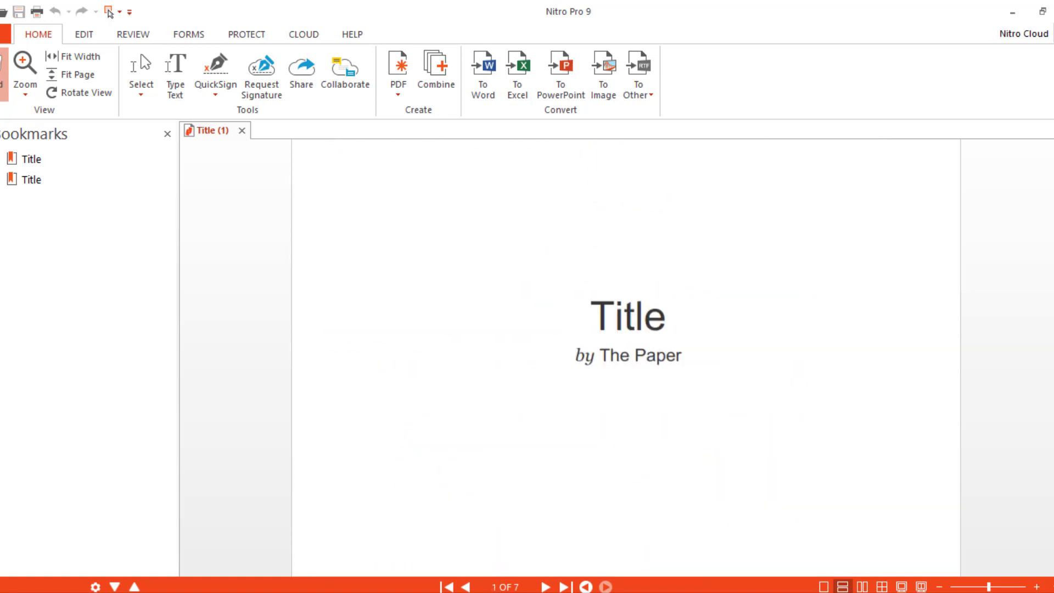
pyautogui.press('pagedown')
pyautogui.press('pagedown')
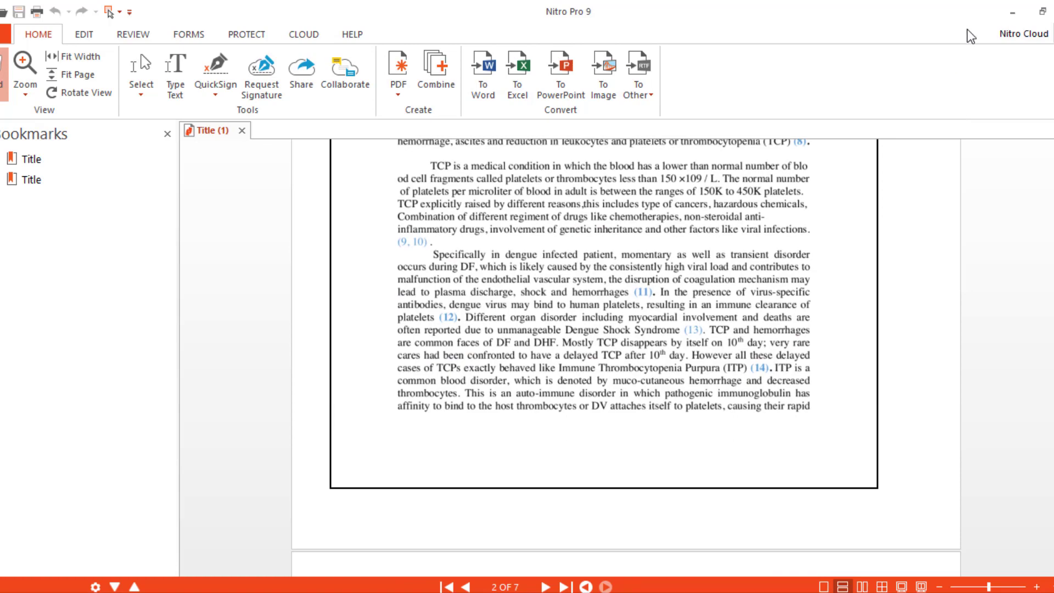
# Minimize the Nitro Pro and Downloads windows to reveal Feedback Studio in Chrome.
pyautogui.click(1010, 15)
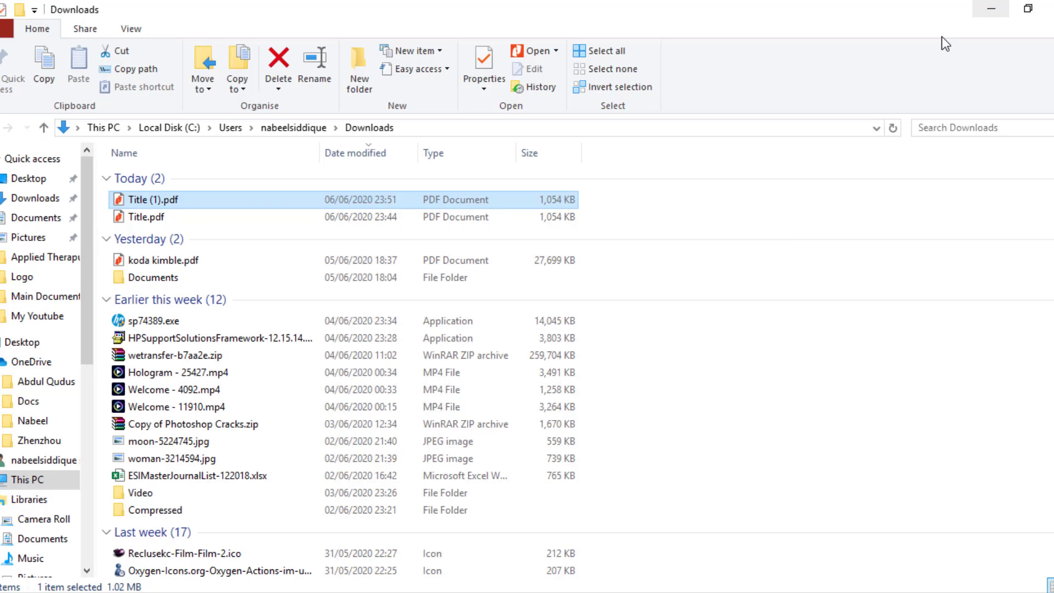
pyautogui.click(996, 8)
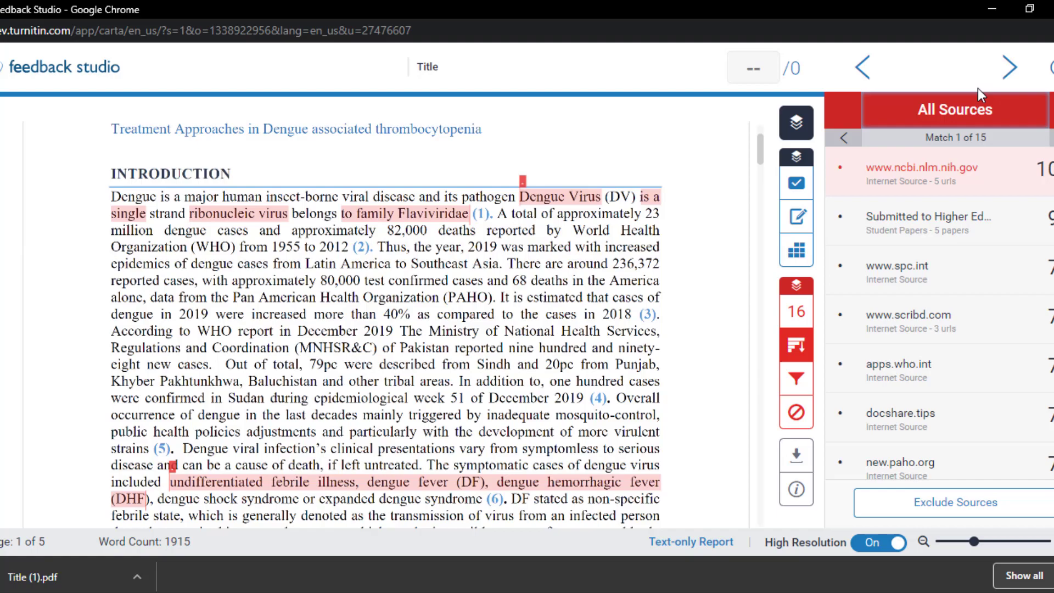
pyautogui.click(999, 10)
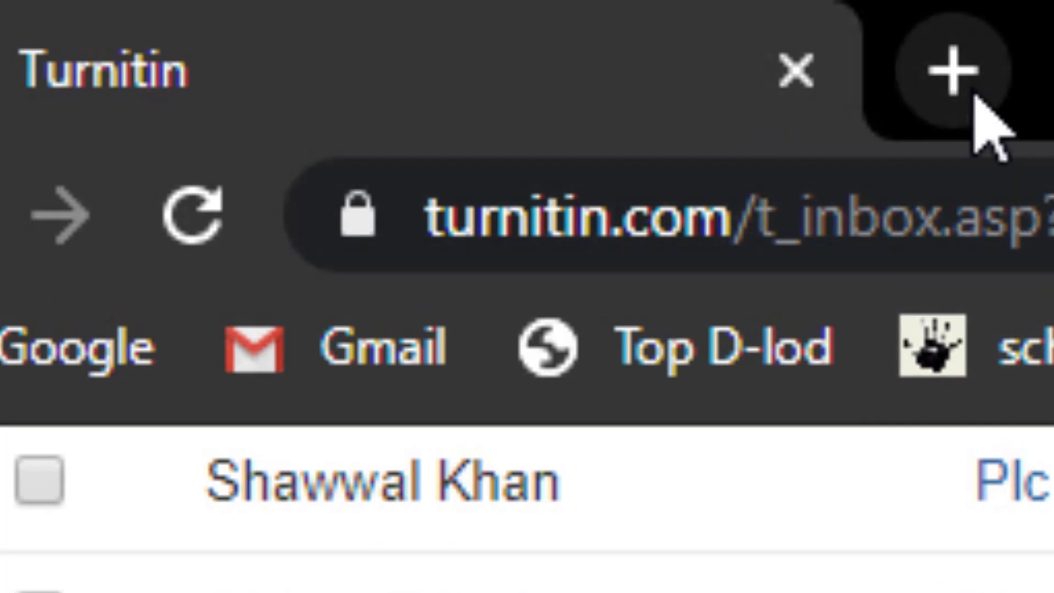
pyautogui.click(969, 90)
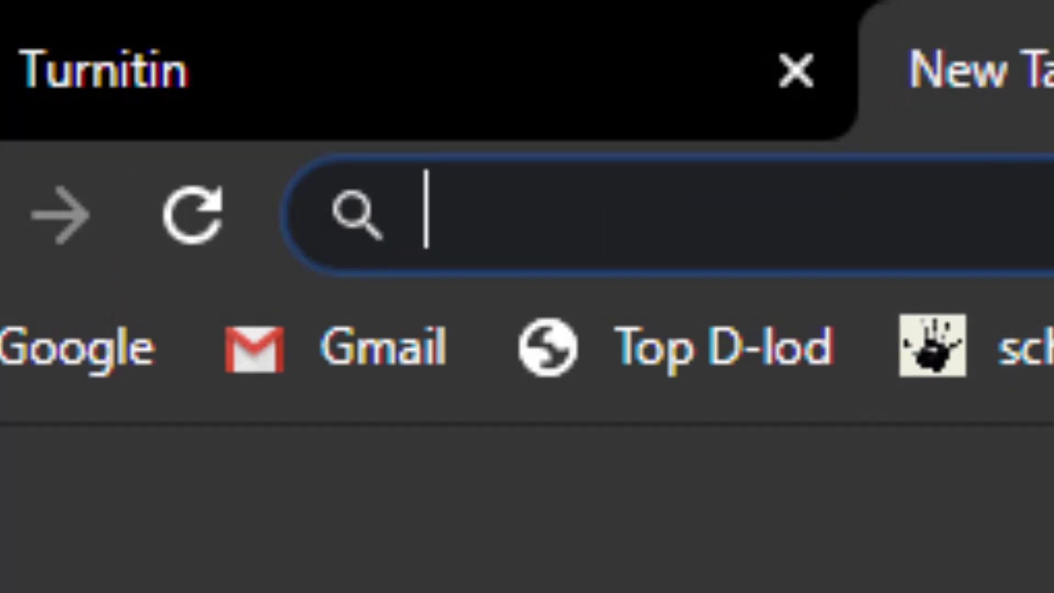
pyautogui.write('www')
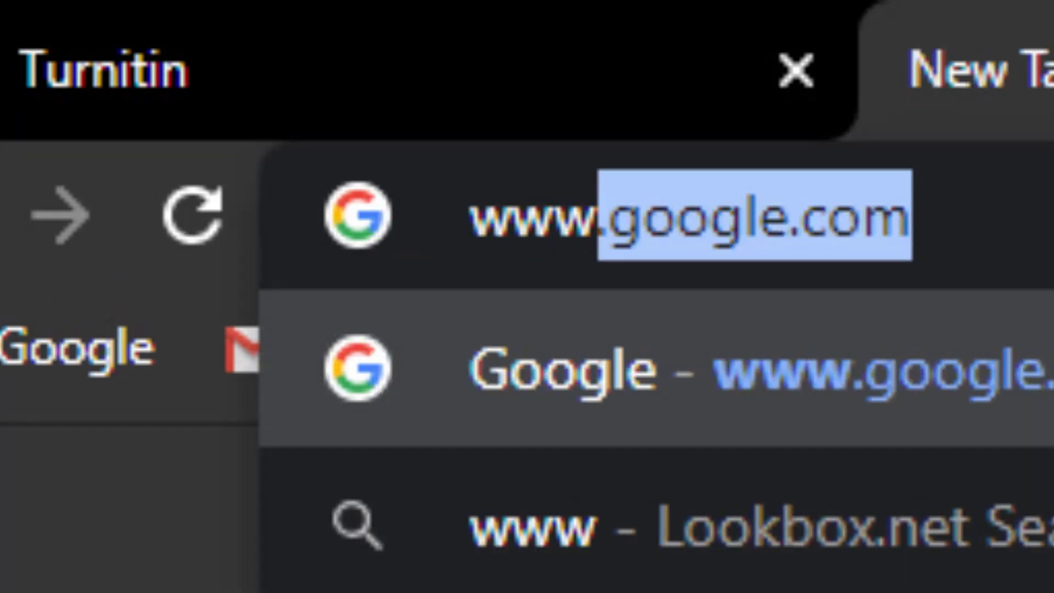
pyautogui.write('.t')
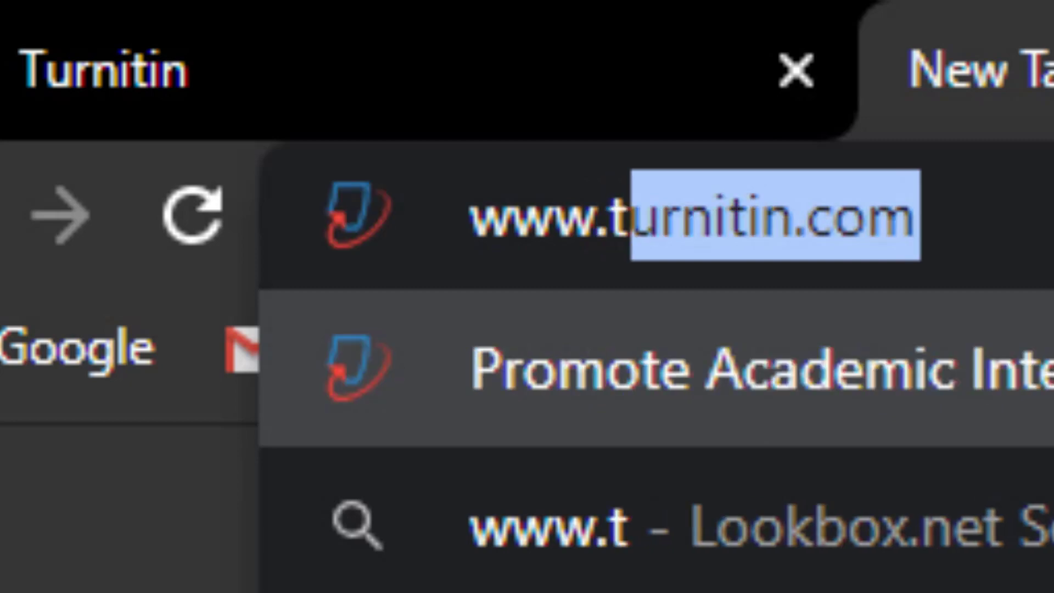
pyautogui.write('ext.ru')
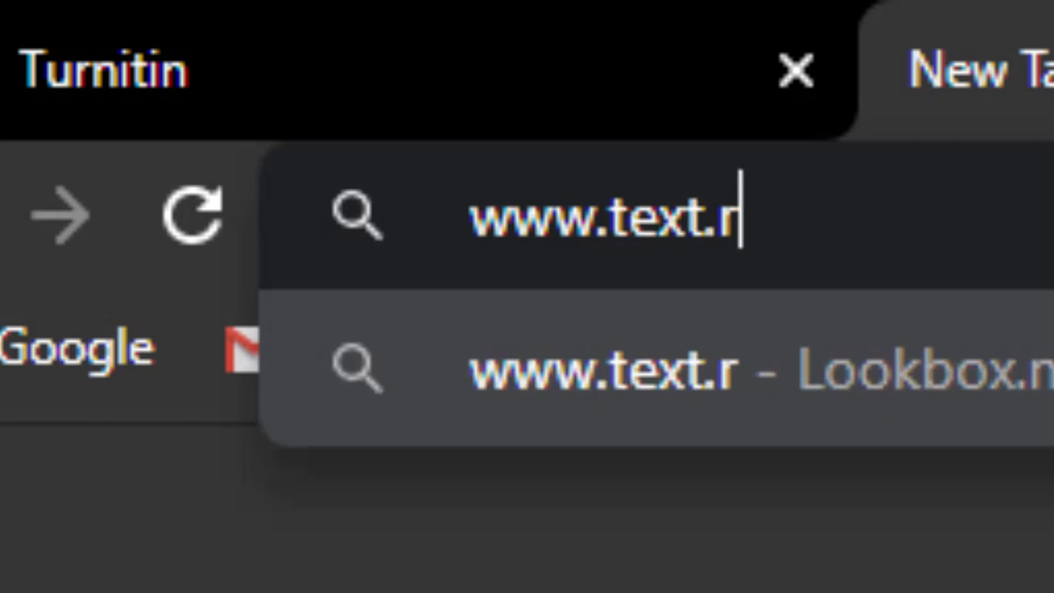
pyautogui.press('Return')
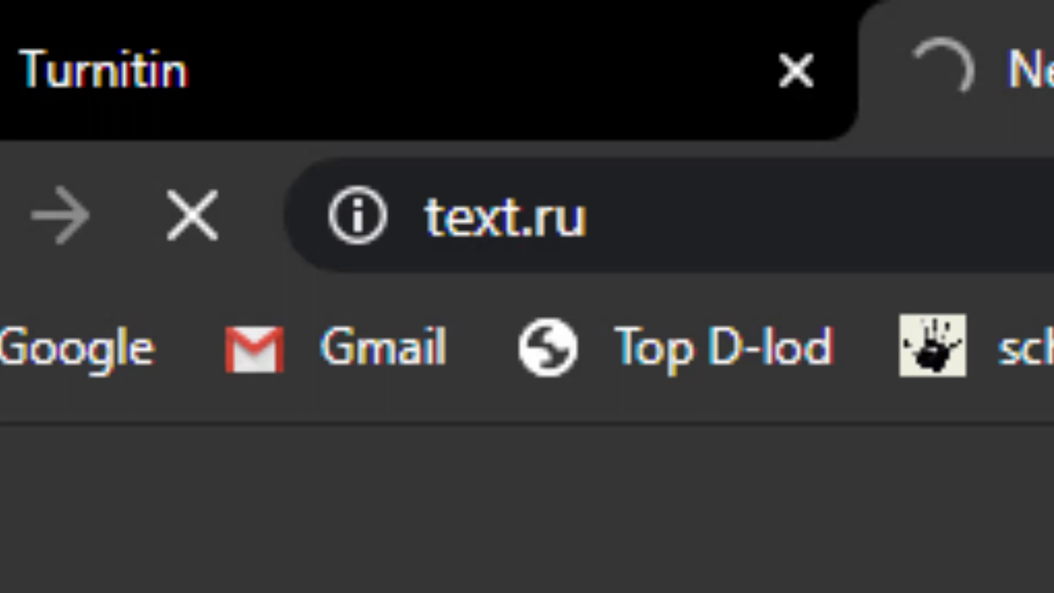